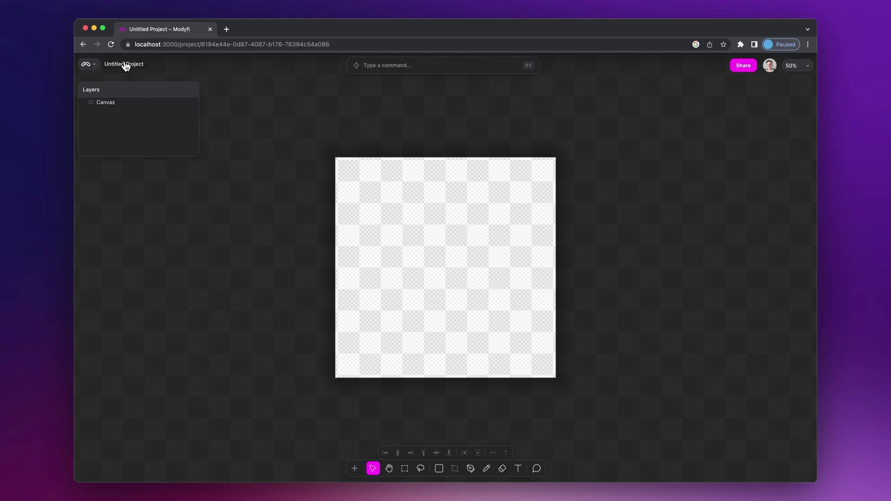
Rename the project from Untitled Project to 'Image Guided Generation'.
left_click(127, 64)
type("Image Guided ")
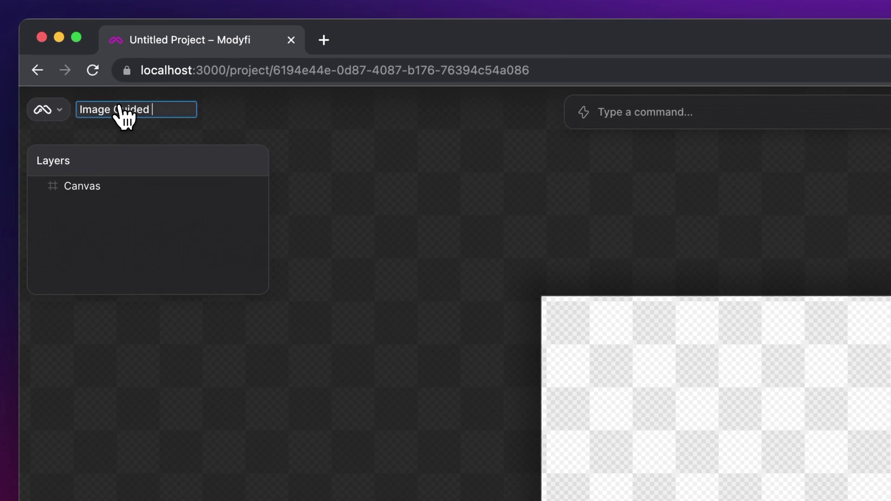
type("Generation")
key("Return")
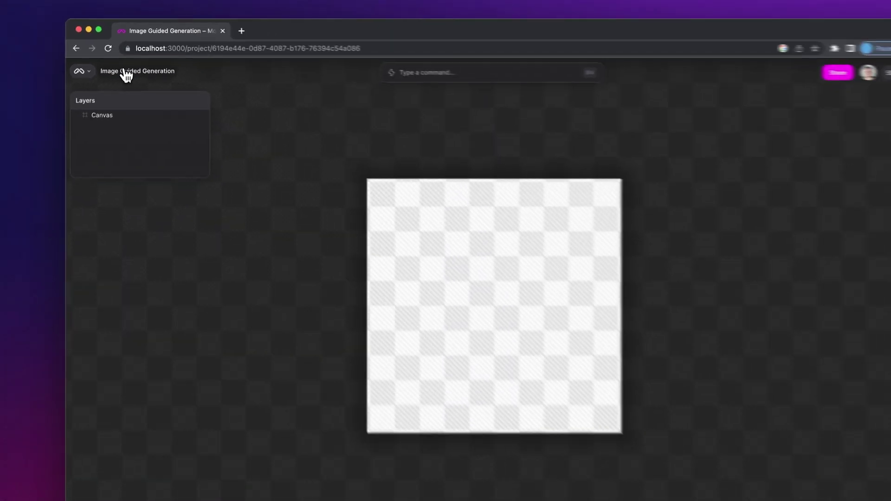
Resize the canvas from 1024 × 1024 to a 1080 × 1920 px portrait.
left_click(152, 119)
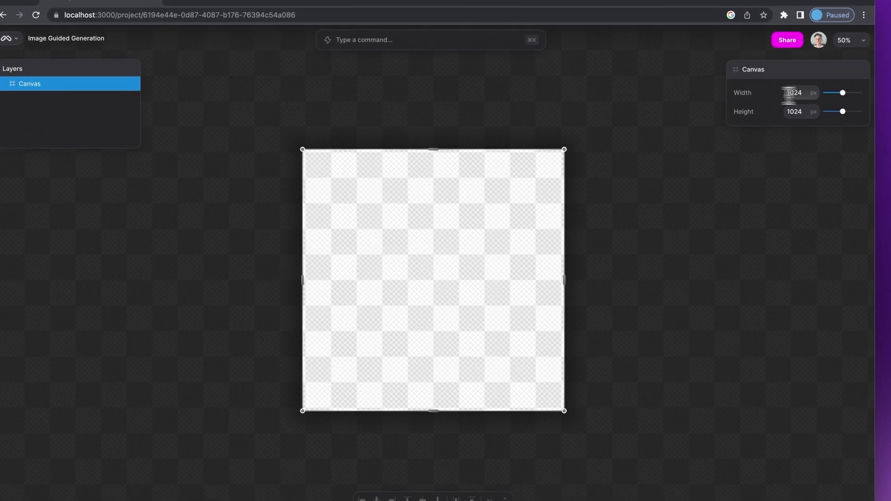
left_click(814, 125)
type("108")
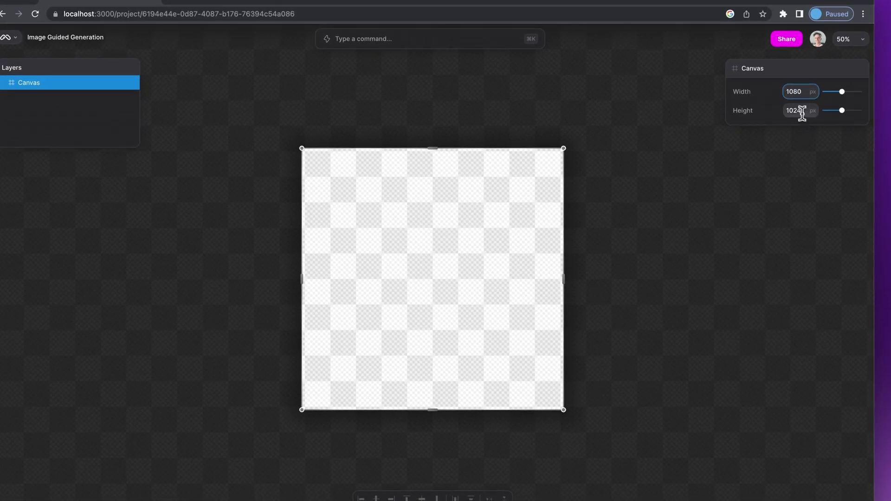
type("0")
left_click(801, 111)
key("Return")
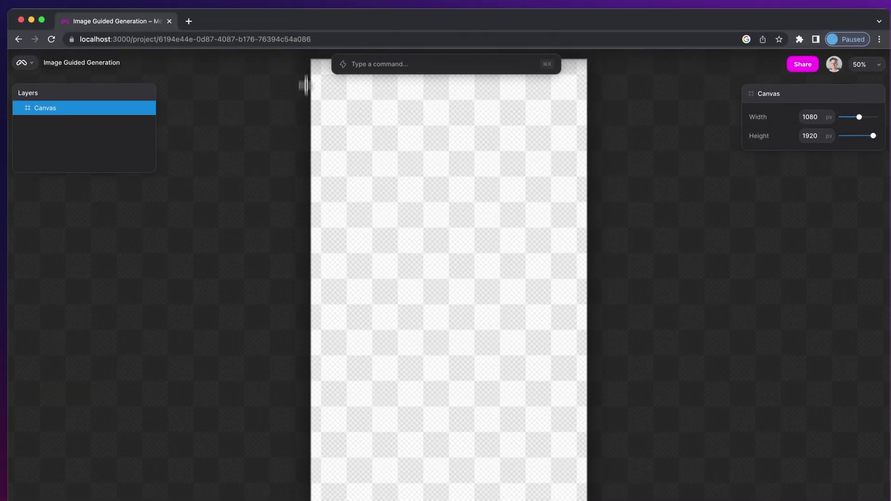
Cover the canvas with a rectangle and add a top-to-bottom black-to-white 2 Color Gradient.
left_click_drag(309, 60, 581, 474)
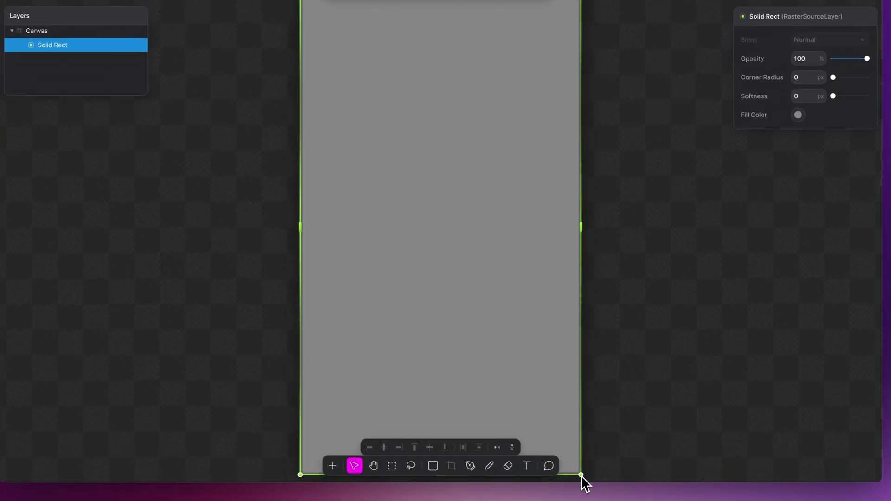
key("super+k")
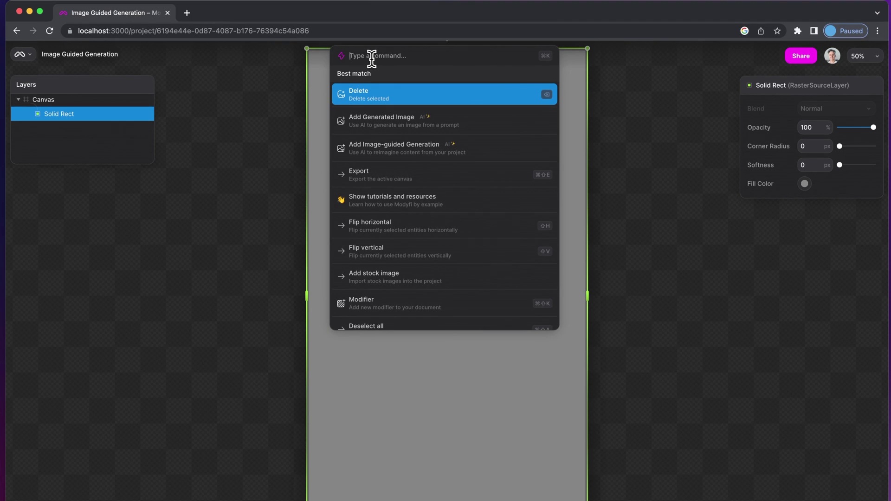
type("gradient")
key("Return")
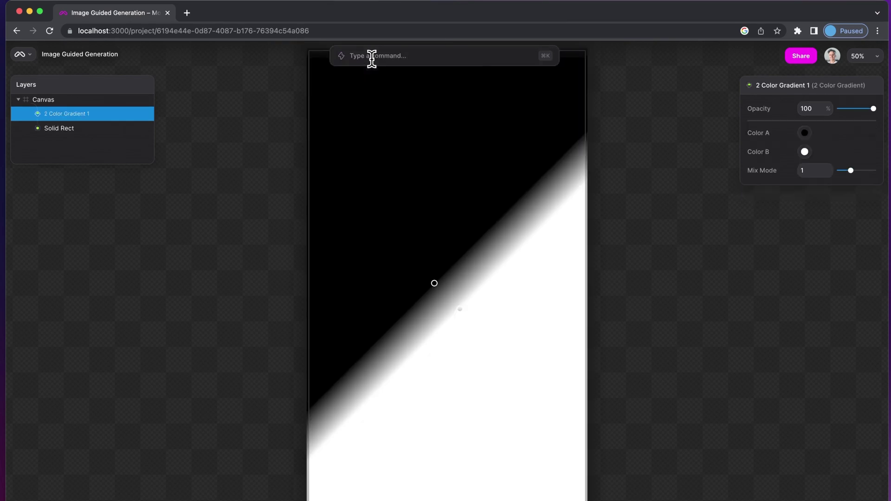
left_click_drag(433, 284, 412, 96)
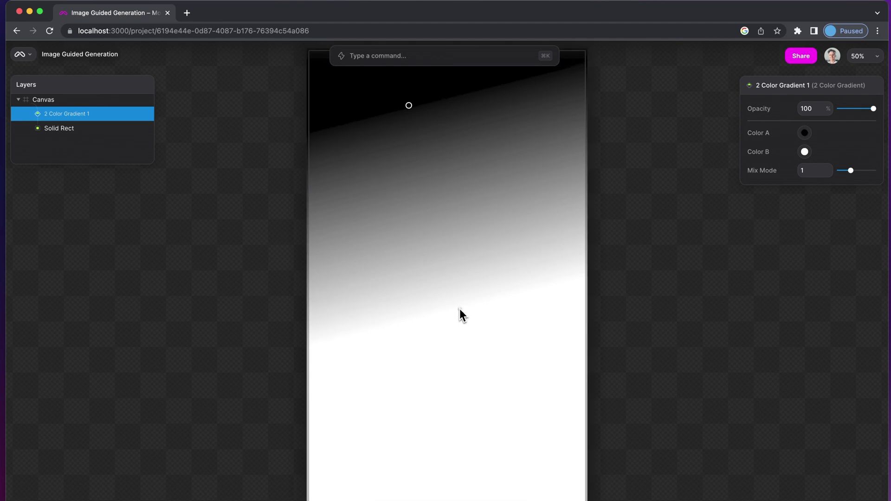
left_click_drag(460, 309, 535, 461)
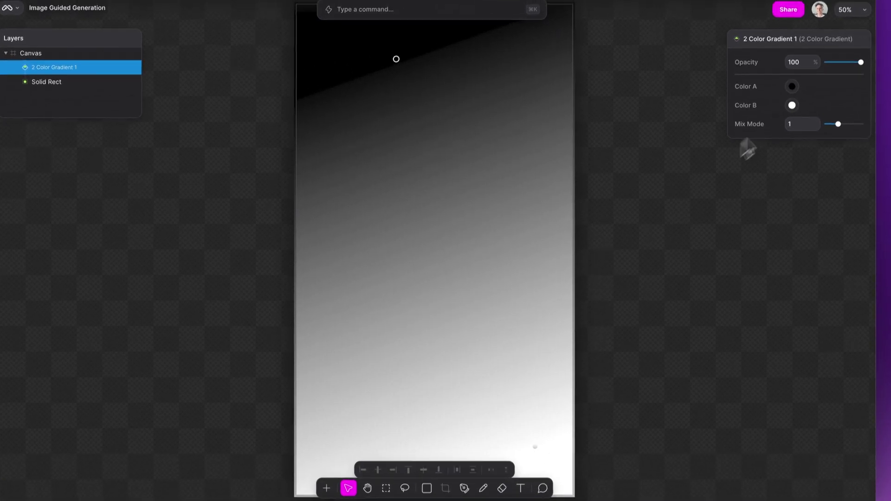
Set the gradient's first colour to vivid cyan (#1afbff).
left_click(791, 110)
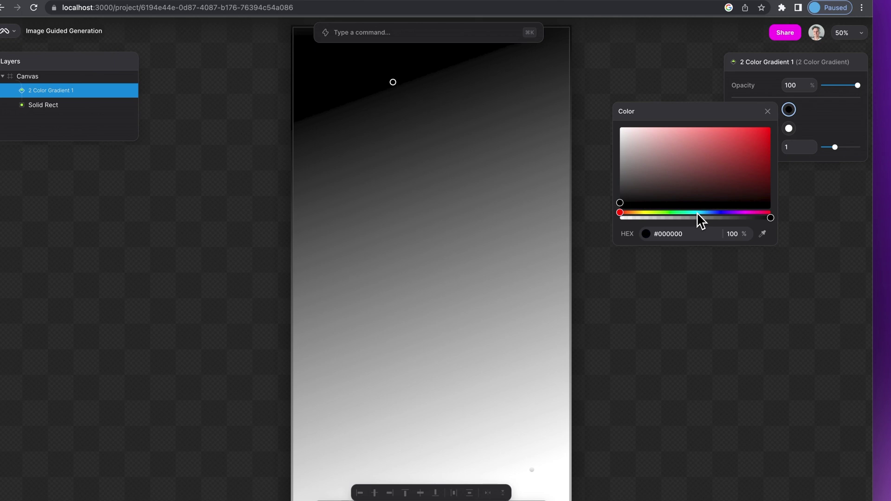
left_click(698, 210)
left_click_drag(755, 129, 756, 120)
left_click(768, 112)
Set the gradient's second colour to vivid magenta (#ff13e0).
left_click(788, 129)
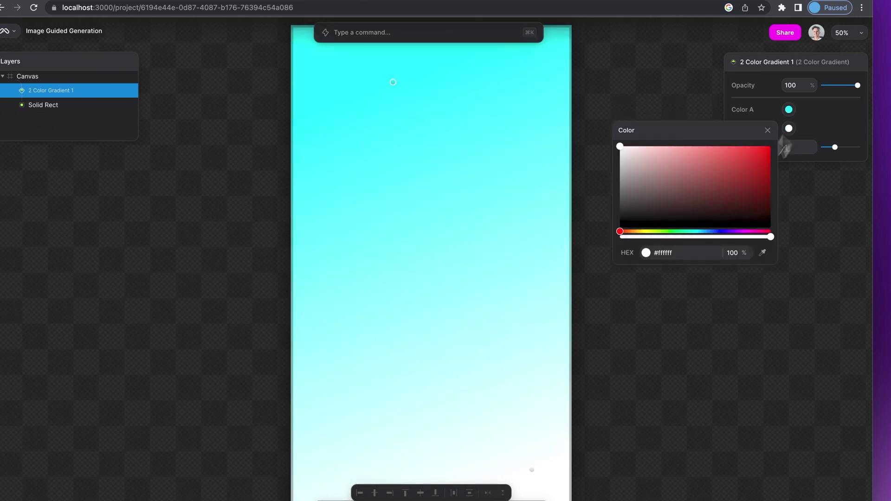
left_click(749, 232)
left_click(762, 147)
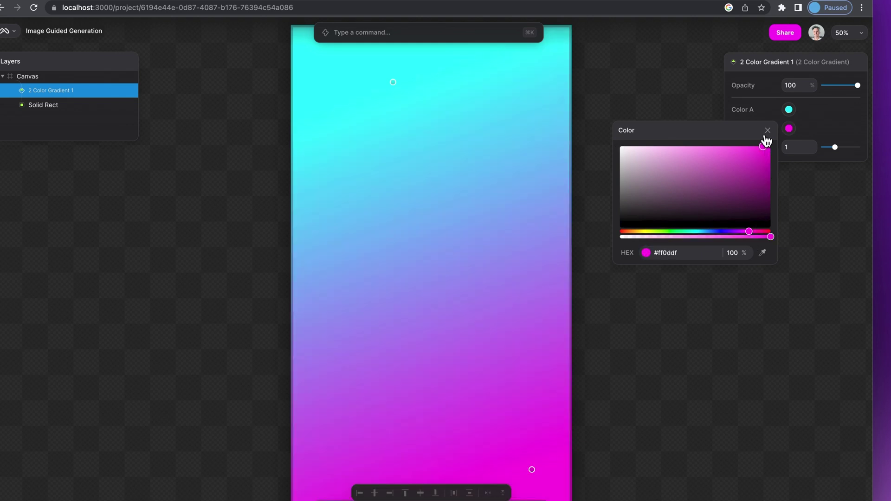
left_click_drag(758, 136, 759, 136)
left_click(767, 130)
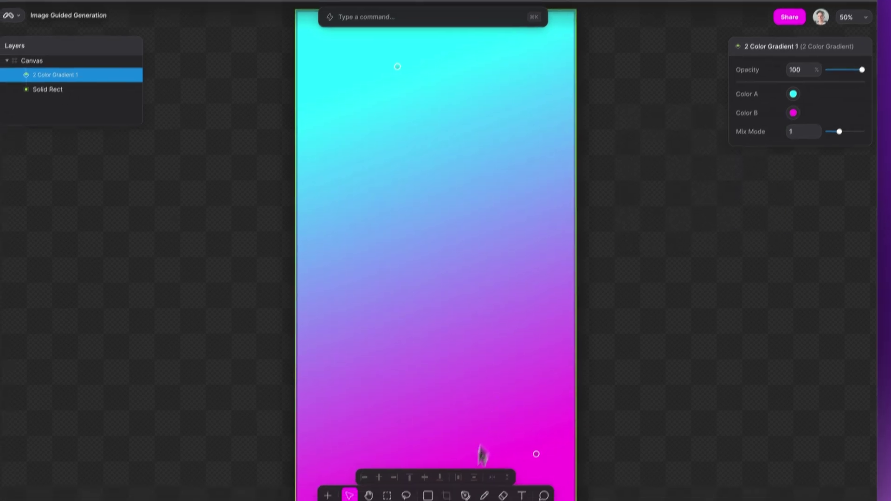
Set up the Pen brush with size 175 px and black colour.
left_click(473, 478)
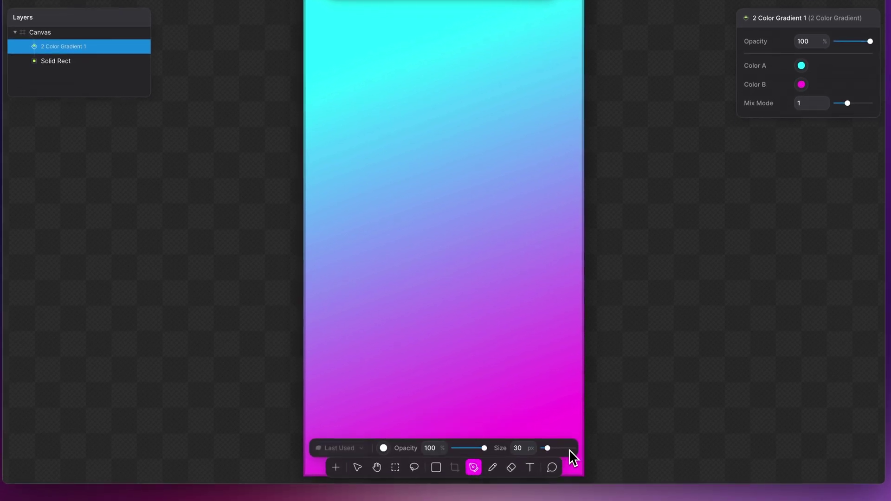
left_click(570, 448)
left_click(385, 449)
left_click_drag(402, 395, 368, 412)
left_click(530, 302)
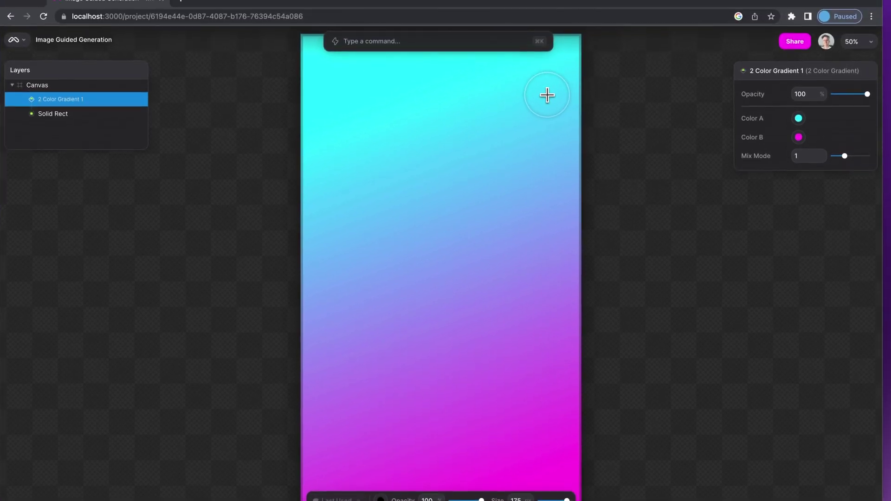
Draw a black S-shaped stroke from the top of the canvas toward the bottom.
mouse_move(547, 95)
left_mouse_down()
mouse_move(519, 96)
mouse_move(438, 188)
mouse_move(447, 197)
mouse_move(448, 255)
mouse_move(442, 247)
mouse_move(449, 253)
left_mouse_up()
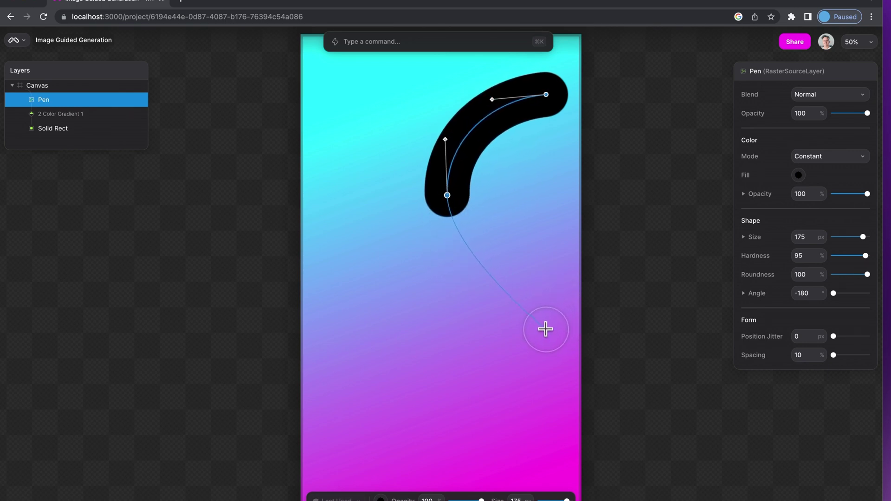
mouse_move(551, 333)
left_mouse_down()
mouse_move(555, 423)
mouse_move(561, 396)
left_mouse_up()
left_click(479, 411)
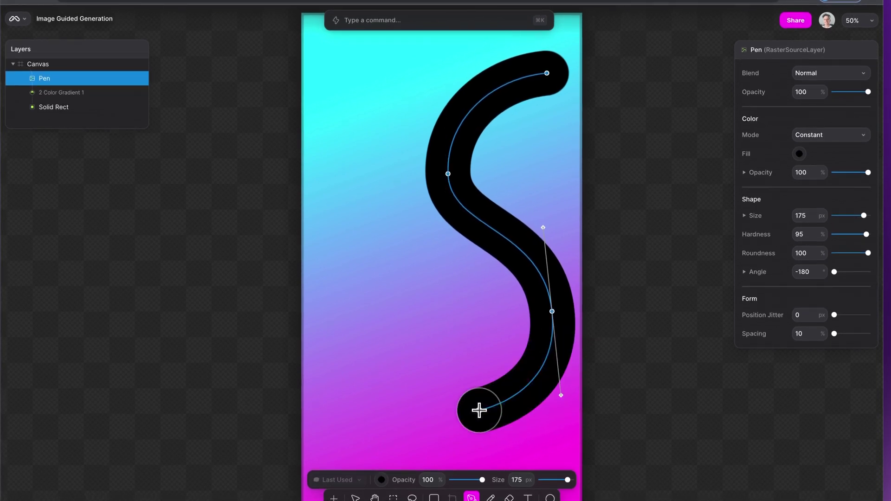
key("Escape")
Reshape the S's upper bend and top hook by adjusting its path points.
key("v")
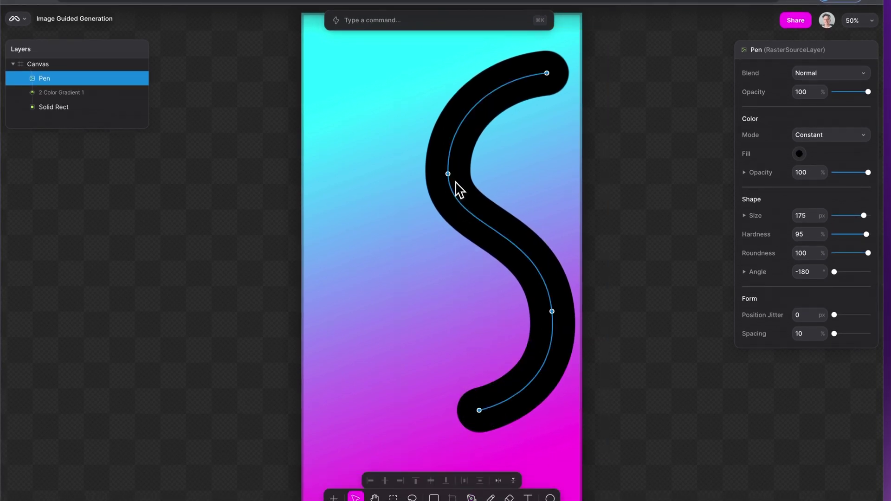
left_click(448, 174)
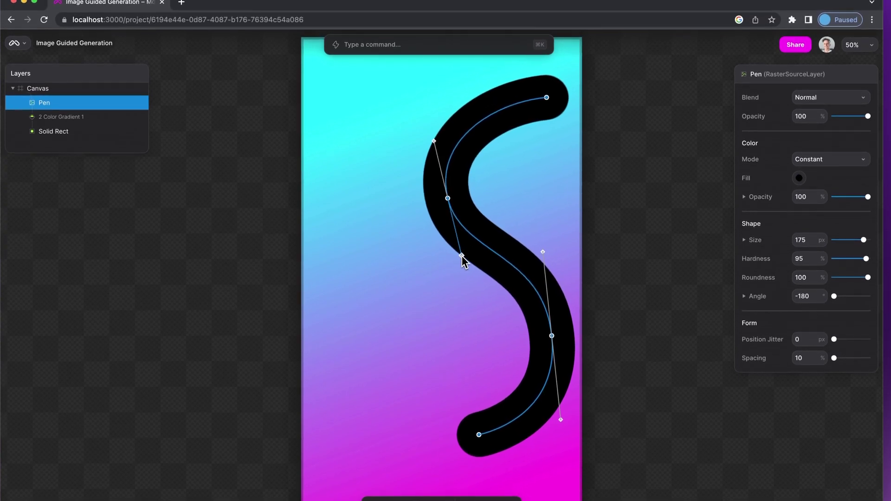
left_click_drag(461, 259, 458, 270)
left_click(547, 98)
left_click_drag(494, 105, 500, 91)
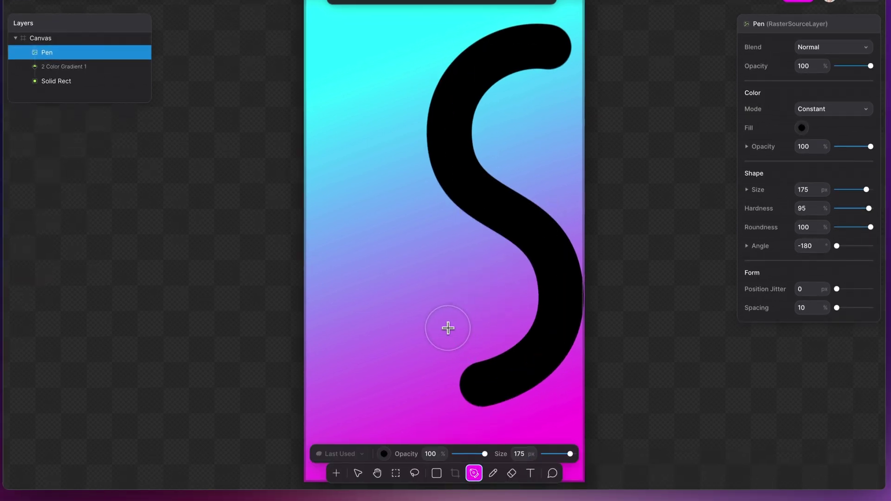
Paint several more black dots and rounded bars around the S.
left_click(446, 377)
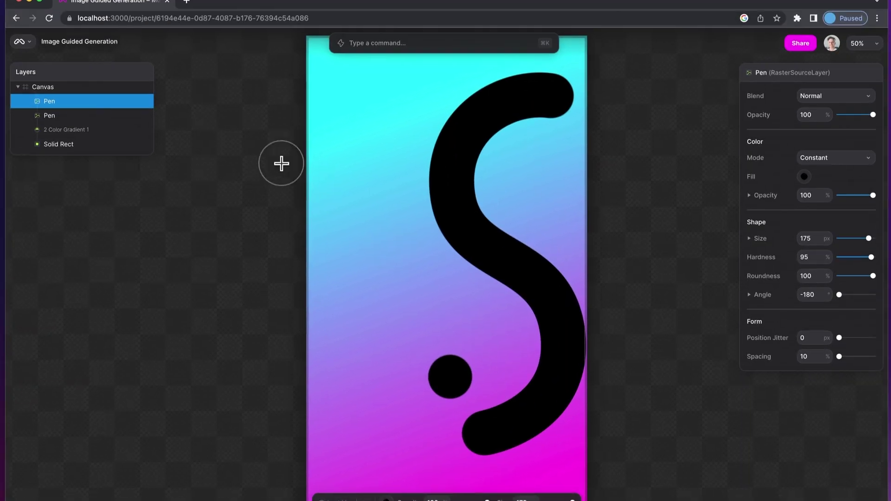
left_click_drag(281, 161, 378, 245)
left_click(379, 82)
left_click(545, 187)
scroll(603, 413, "down", 5)
left_click(632, 407)
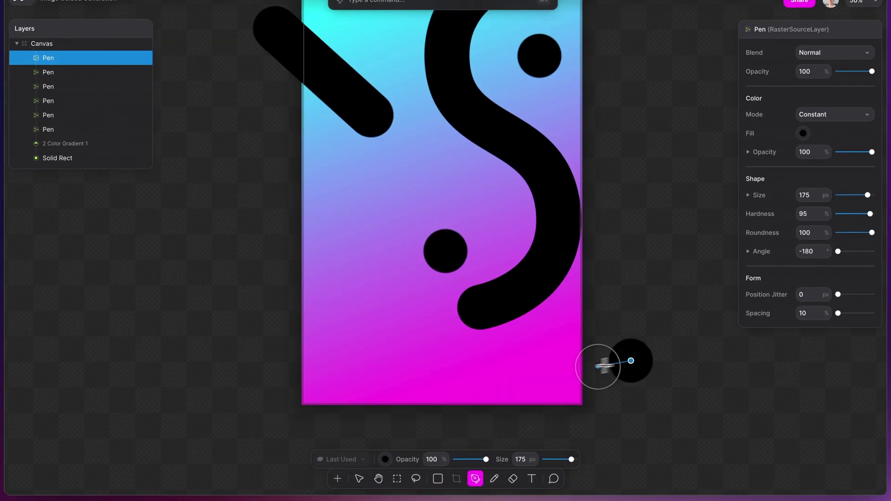
left_click(536, 371, "shift")
left_click(393, 427)
left_click(371, 351, "shift")
left_click(299, 352)
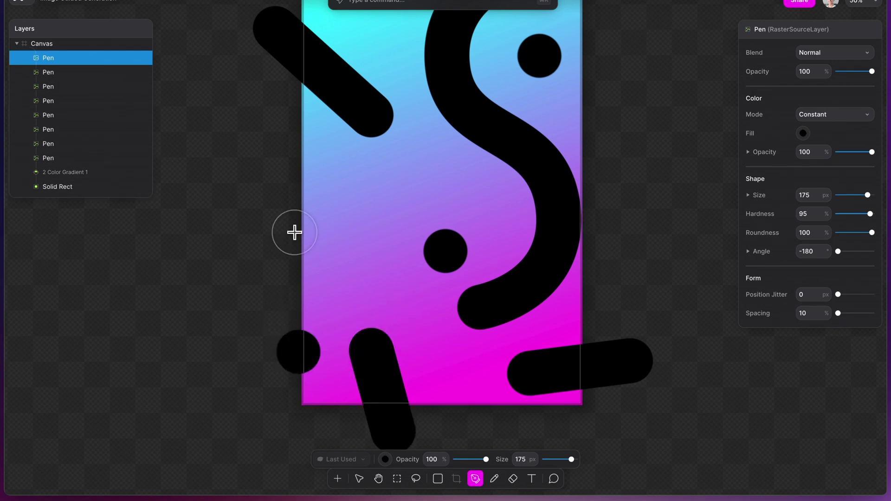
left_click_drag(370, 227, 225, 225)
Select the bottom slanted stroke and open the add menu.
key("v")
scroll(453, 212, "up", 5)
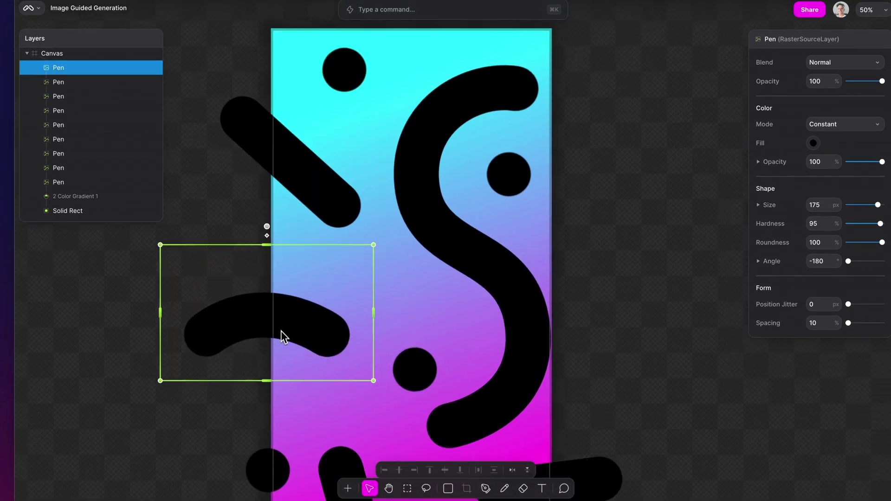
scroll(280, 331, "down", 3)
left_click(339, 372)
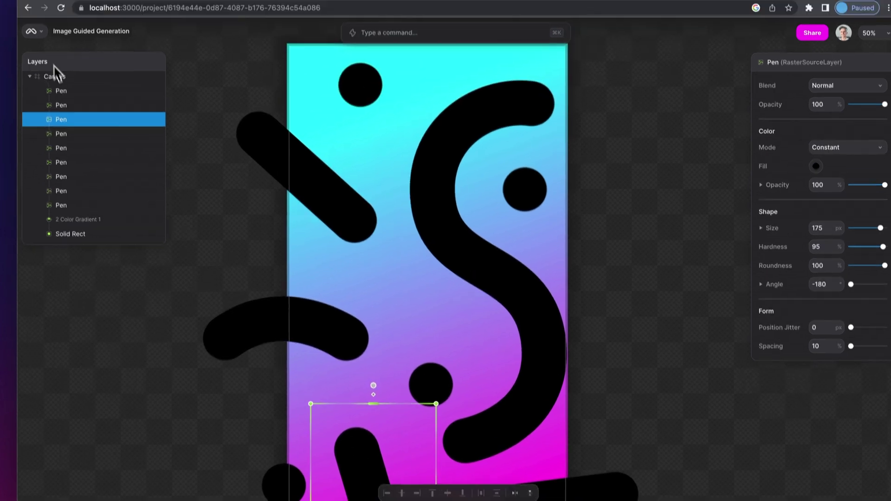
left_click(274, 237)
Search the Stock Image Library for 'typography' and tick the pink 'vibe' lettering photo.
left_click(348, 488)
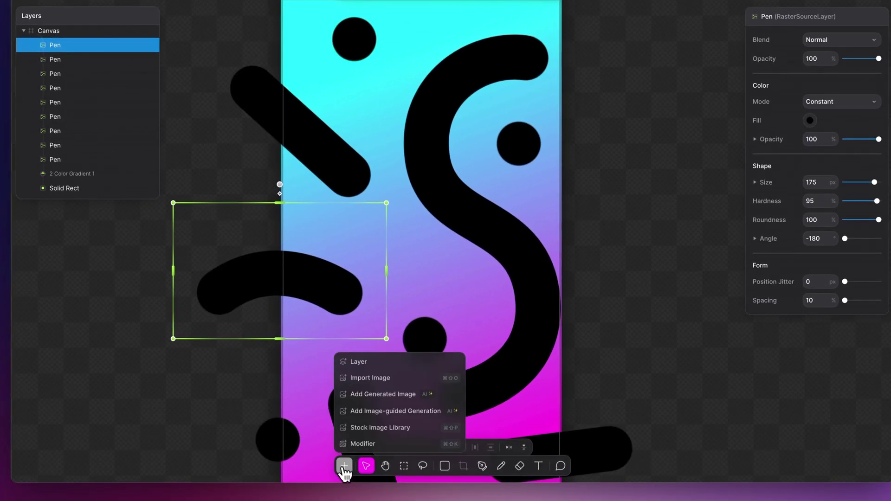
left_click(388, 428)
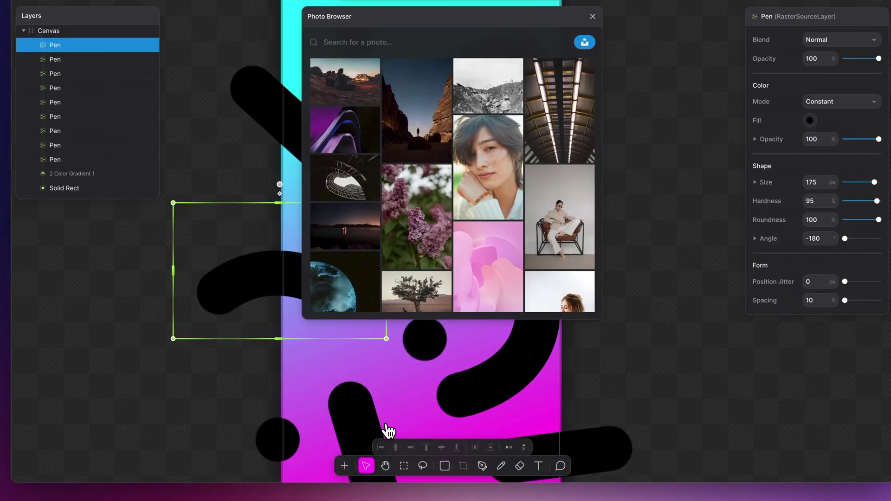
type("typography")
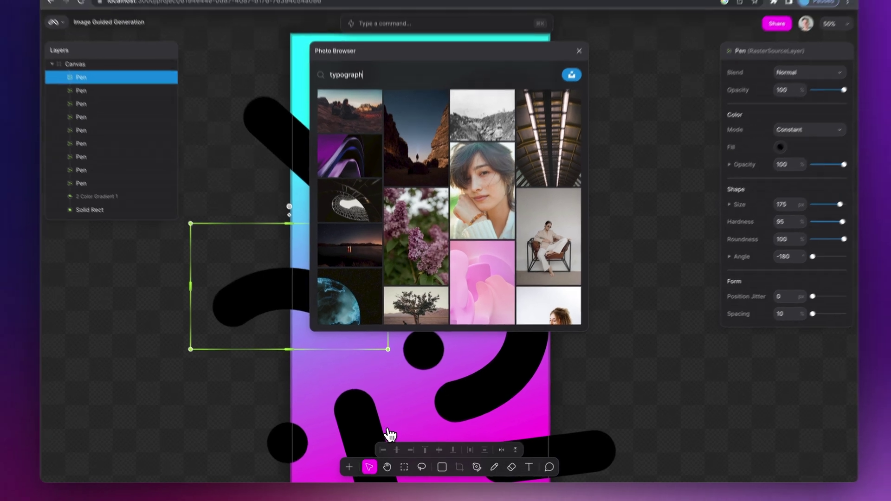
key("Return")
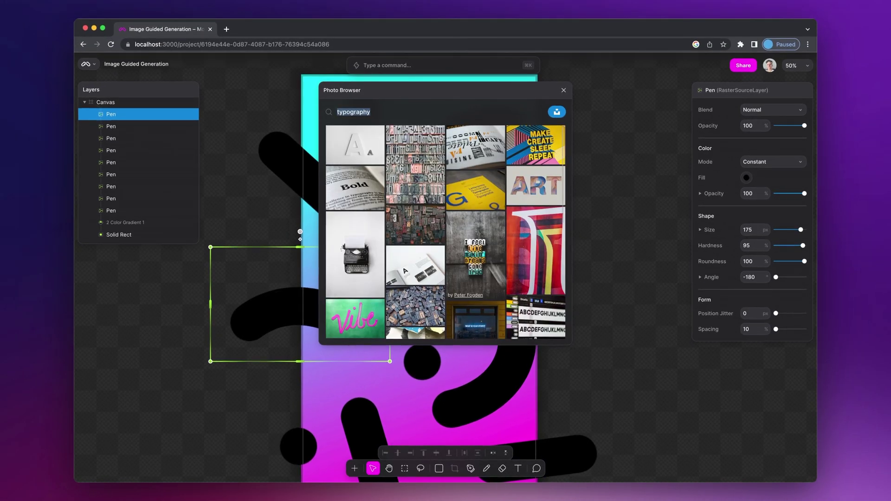
scroll(477, 251, "down", 5)
scroll(477, 251, "up", 2)
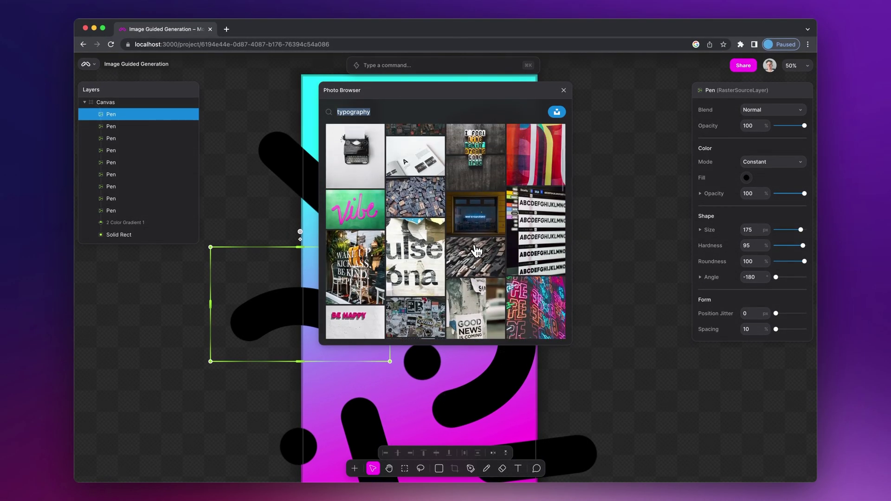
left_click(353, 209)
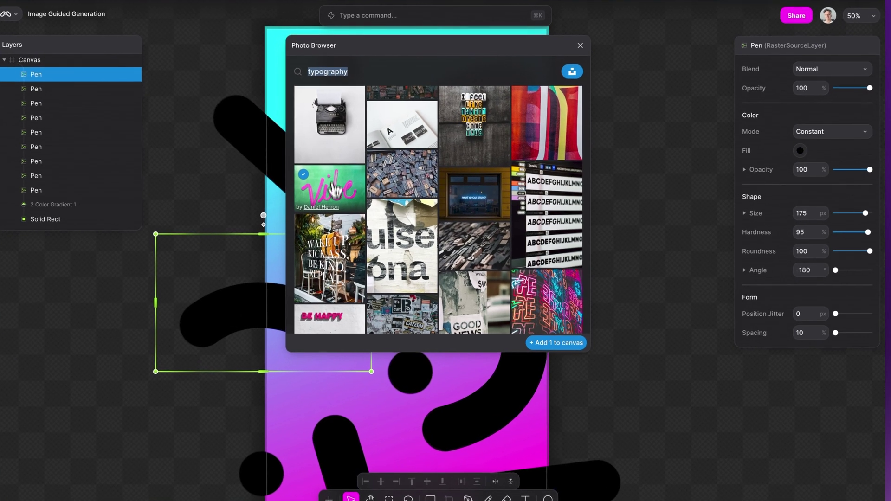
Add the 'vibe' photo to the poster and remove its green background.
left_click(557, 343)
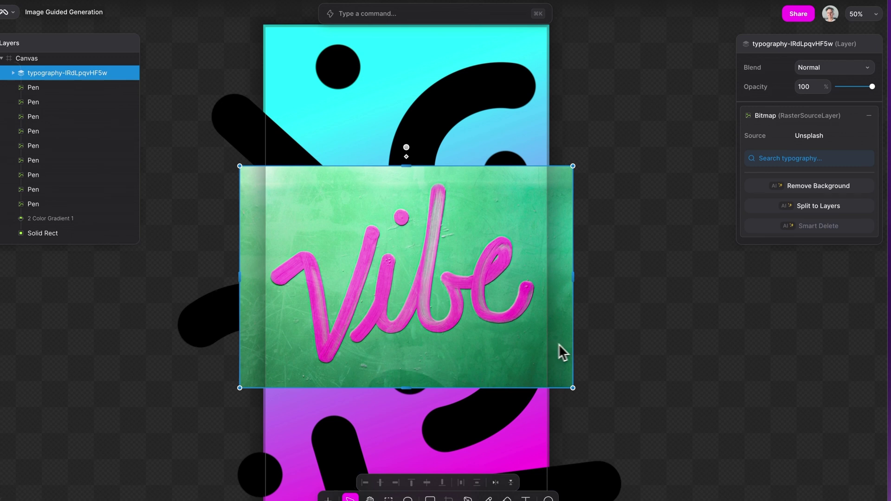
left_click(815, 188)
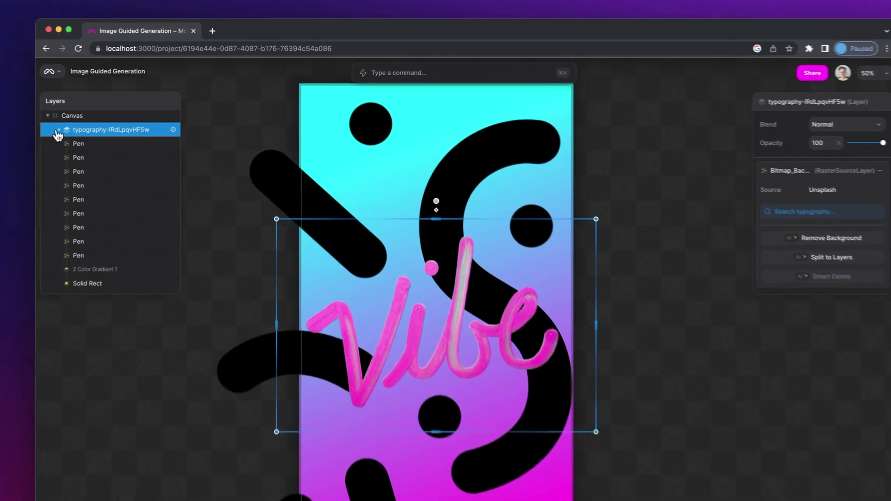
Add a Hue/Saturation modifier to the lettering bitmap with hue 108, turning it yellow.
left_click(58, 130)
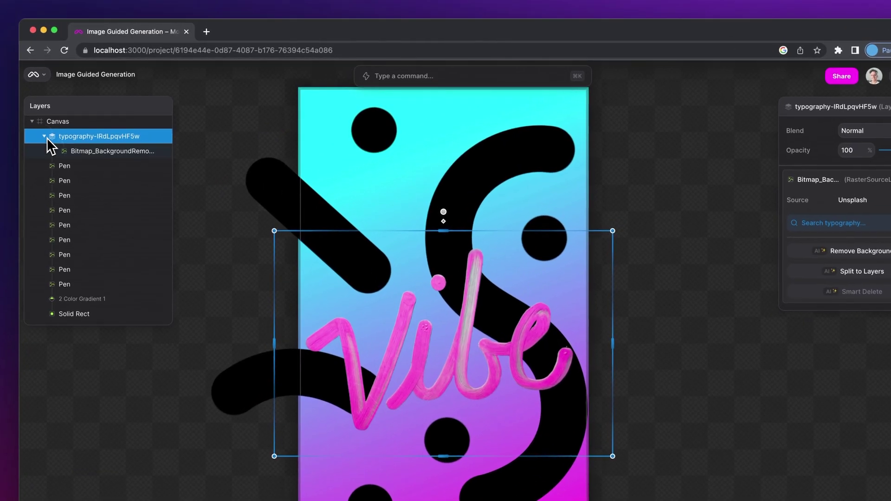
left_click(108, 146)
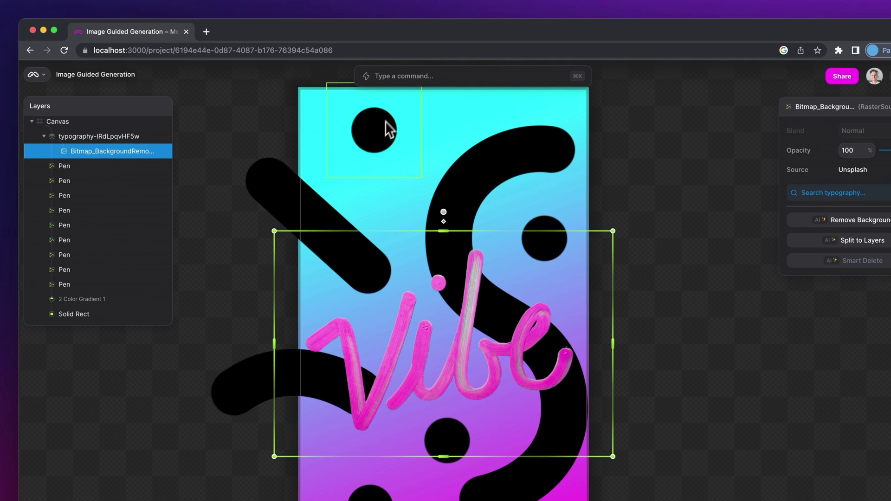
left_click(404, 77)
type("hue")
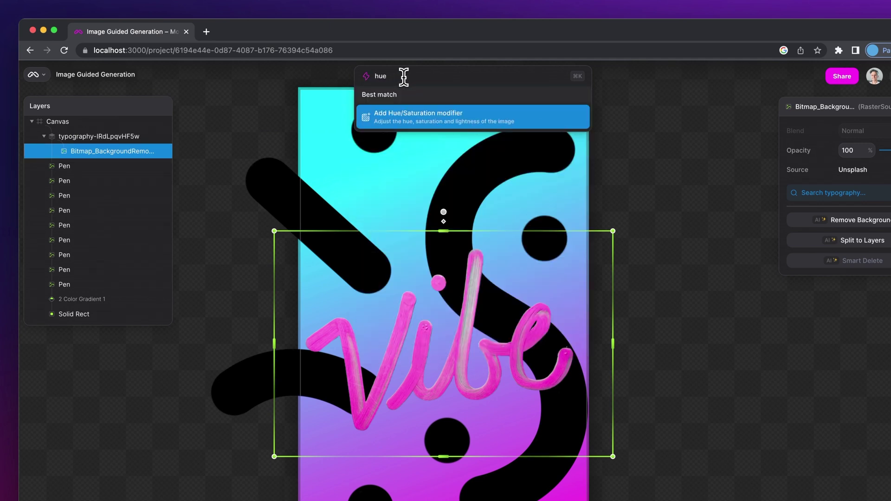
key("Return")
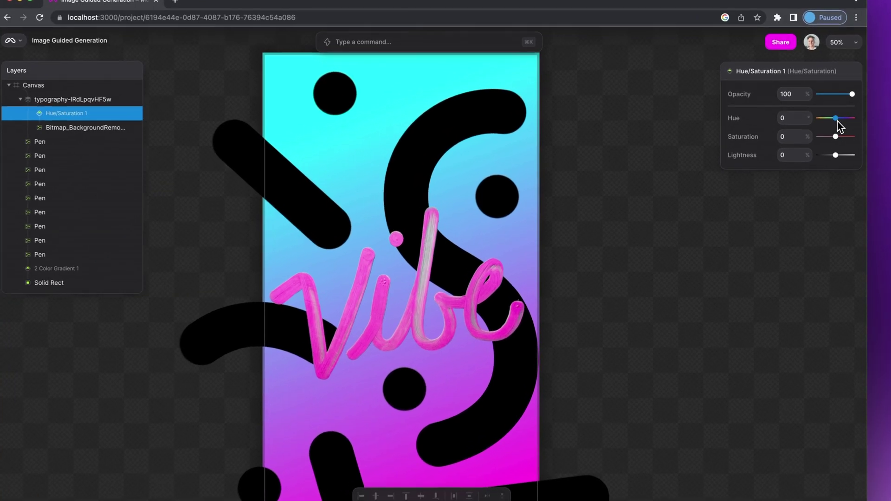
left_click_drag(838, 120, 847, 120)
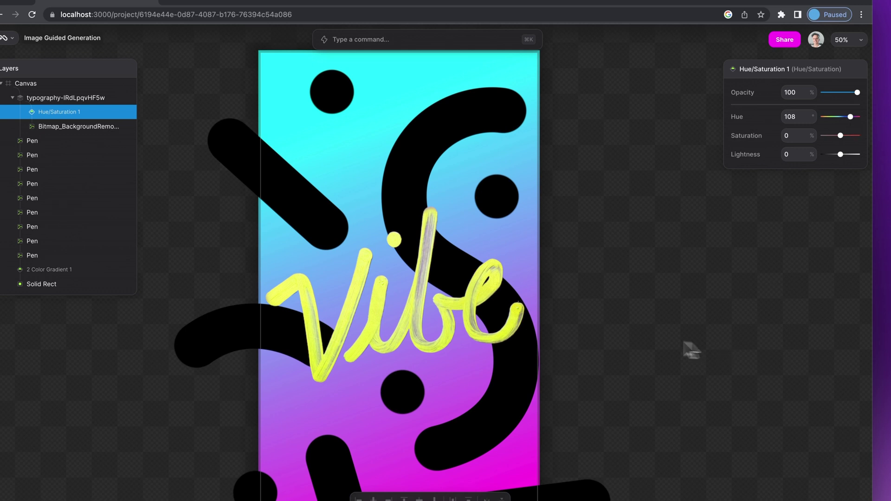
Group all the poster layers, from the typography photo down to Solid Rect.
left_click(81, 99)
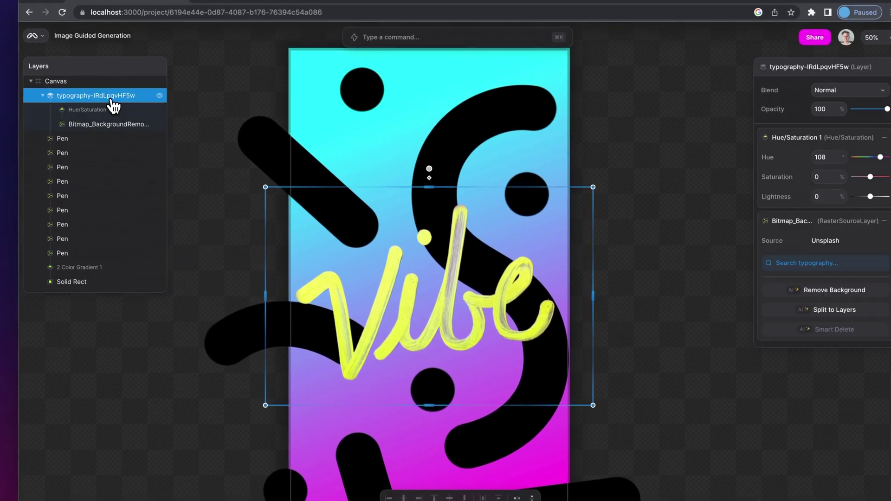
left_click(92, 283, "shift")
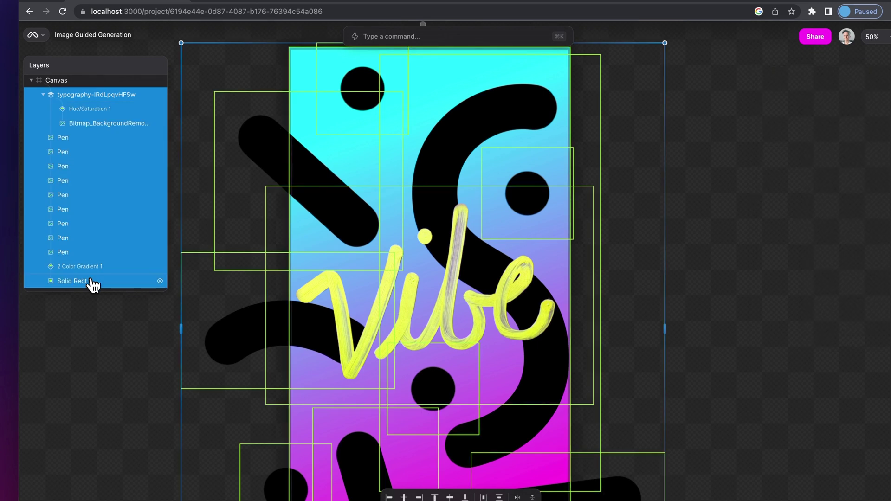
right_click(101, 235)
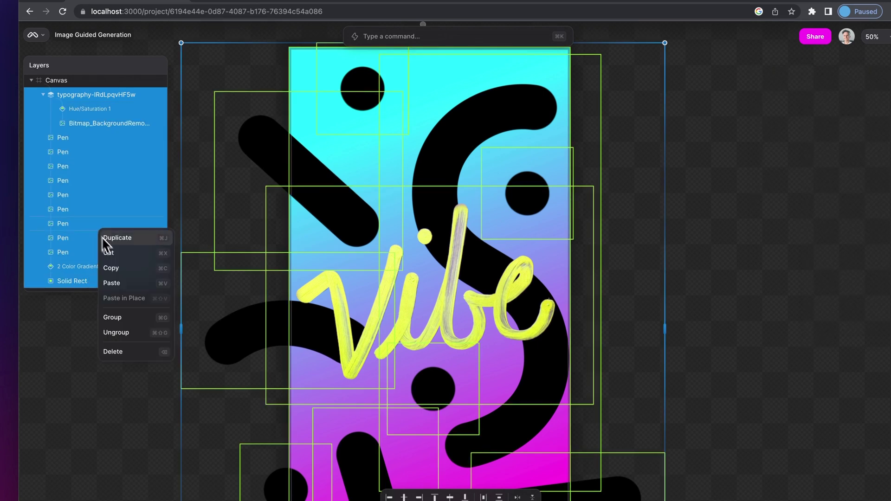
left_click(131, 318)
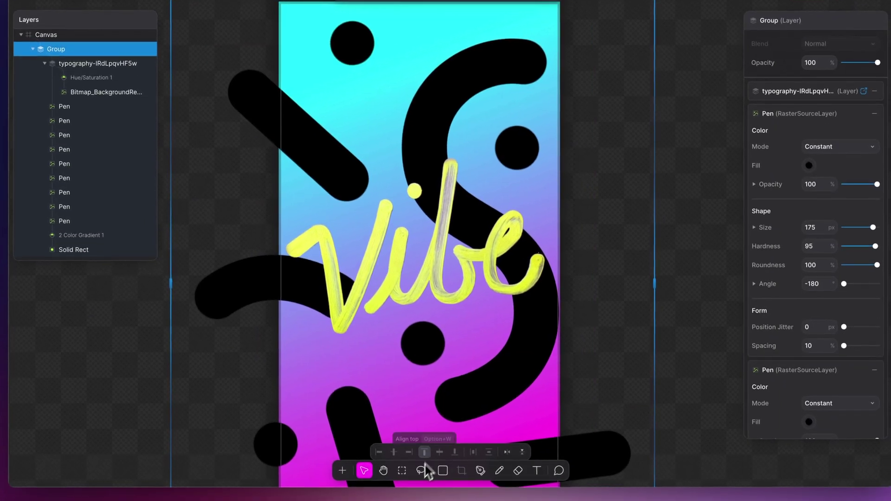
Mark a rectangle selection exactly over the poster area to mask the group.
left_click(401, 472)
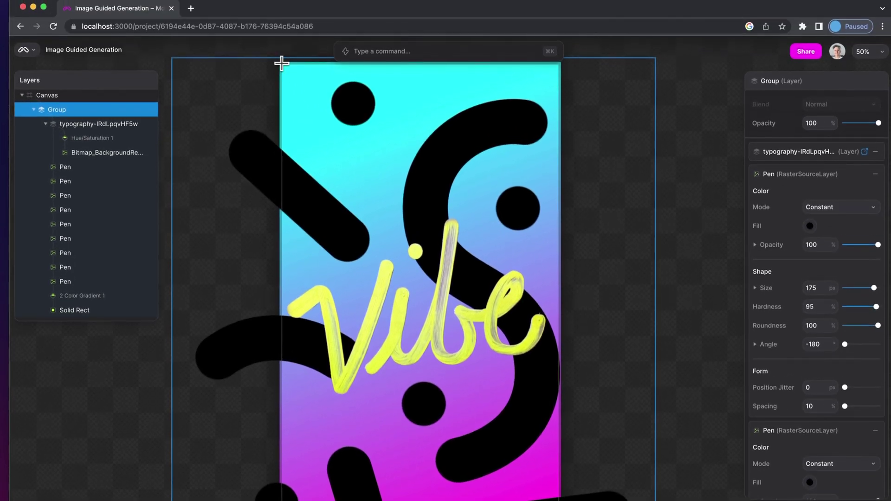
left_click_drag(280, 4, 456, 295)
left_click_drag(457, 354, 548, 481)
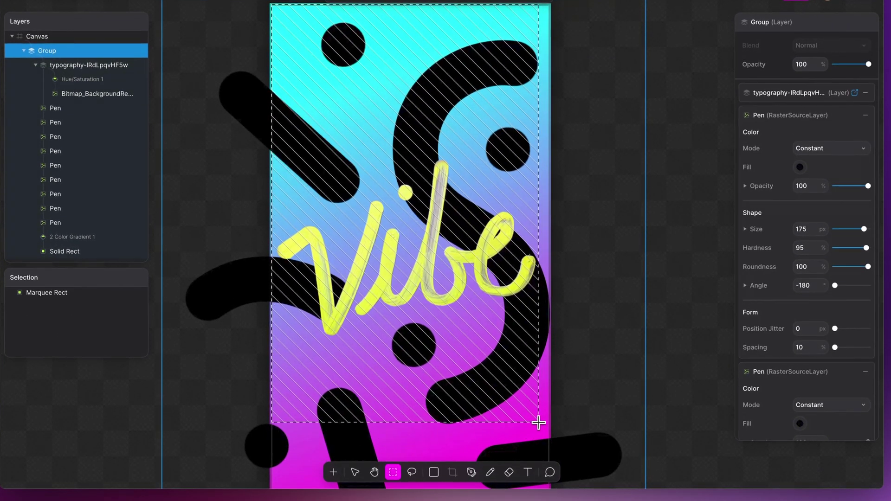
left_click(600, 393)
scroll(599, 393, "down", 3)
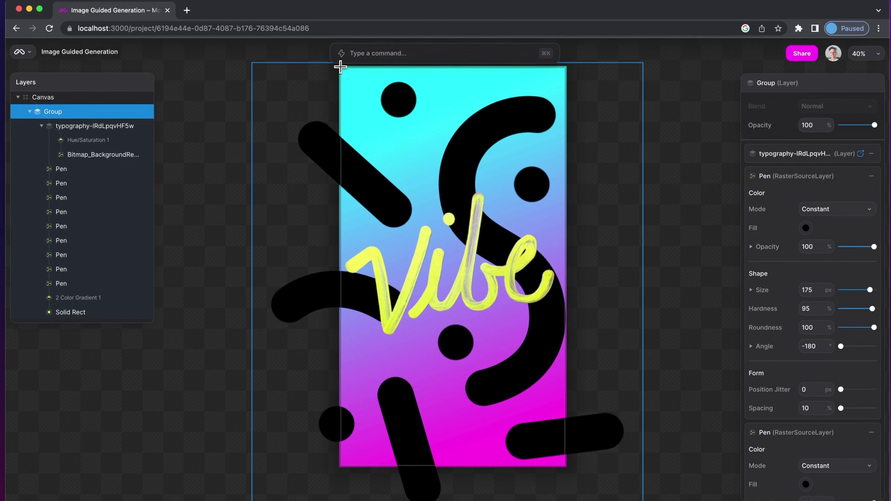
mouse_move(341, 68)
left_mouse_down()
mouse_move(537, 308)
mouse_move(539, 437)
mouse_move(566, 468)
left_mouse_up()
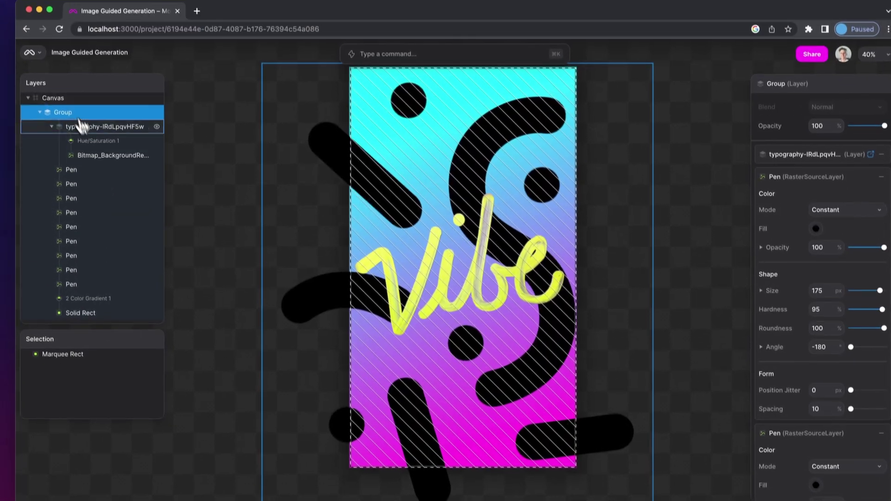
right_click(76, 112)
Mask the group to the marked poster area and add an Image Guided Generation layer.
left_click(115, 256)
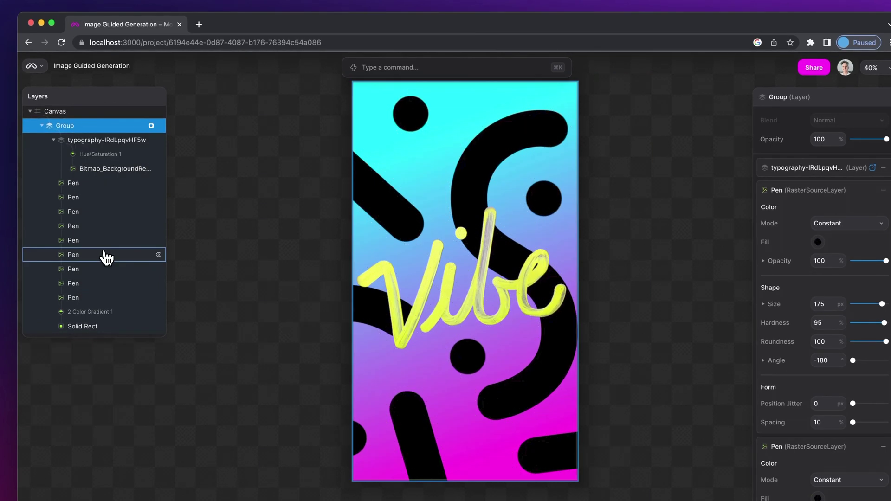
scroll(298, 241, "up", 2)
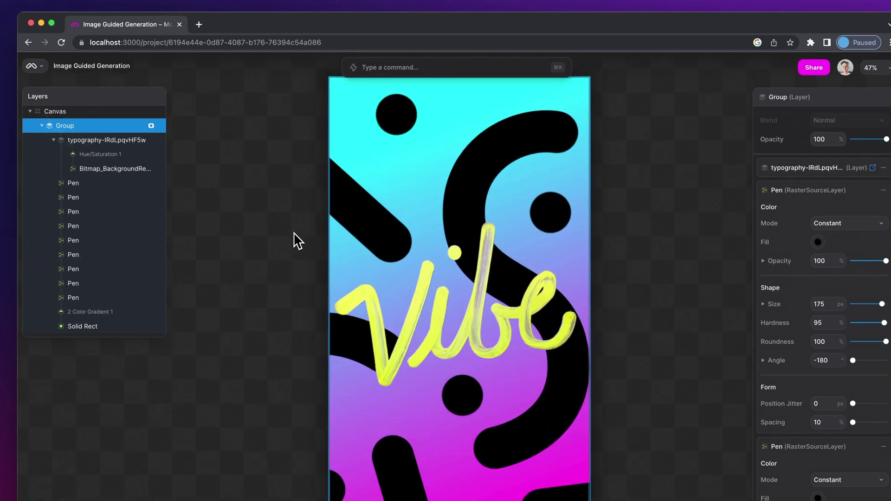
left_click(401, 69)
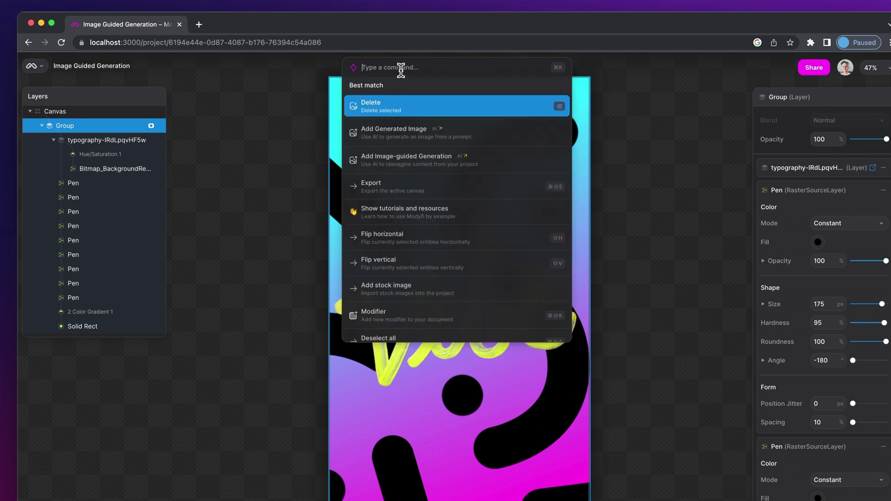
type("image guided")
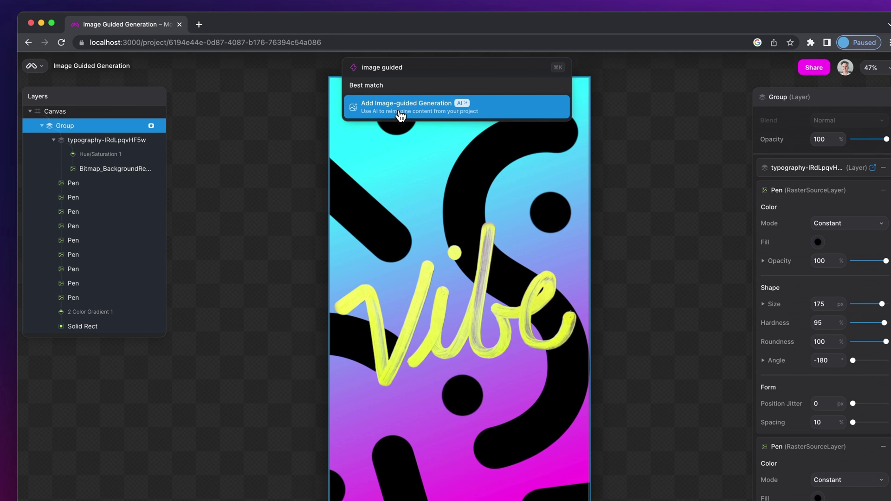
left_click(400, 108)
Set the prompt 'paint splashes, graffiti' with Swirl style, 1536 × 1536 size and Contours & Color mode.
left_click(777, 206)
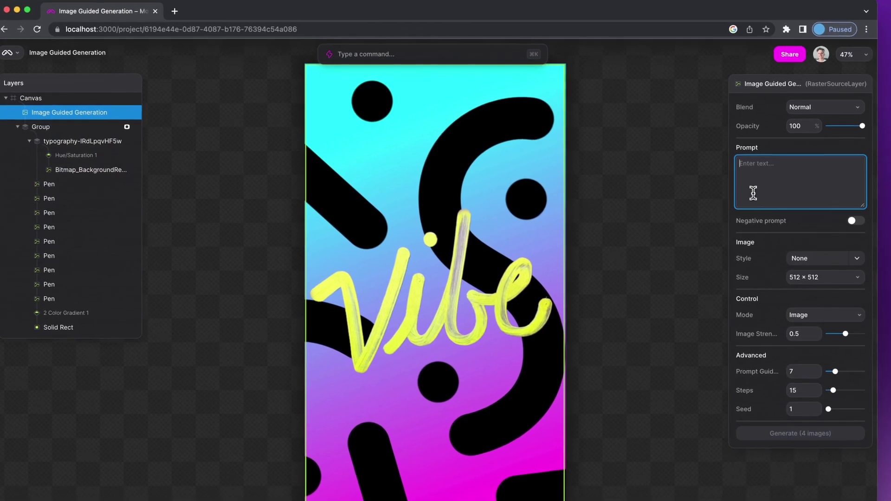
type("paint sp")
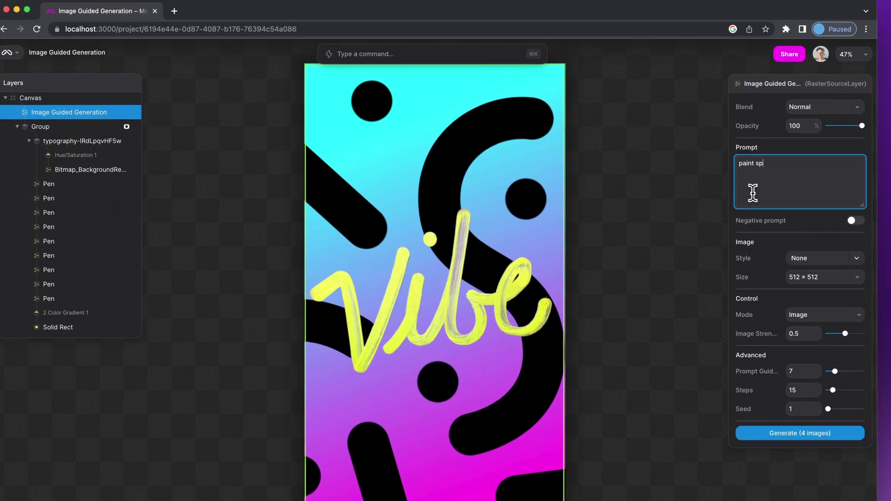
type("lashe")
type("s, graff")
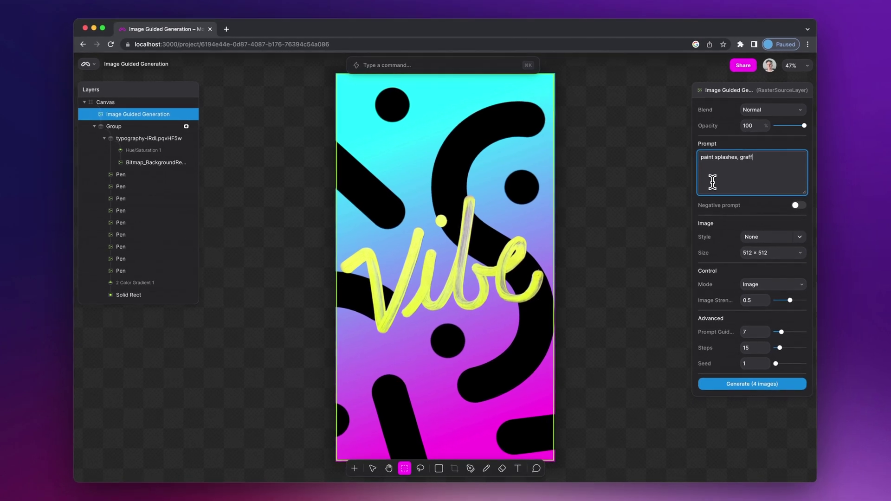
type("iti")
left_click(752, 236)
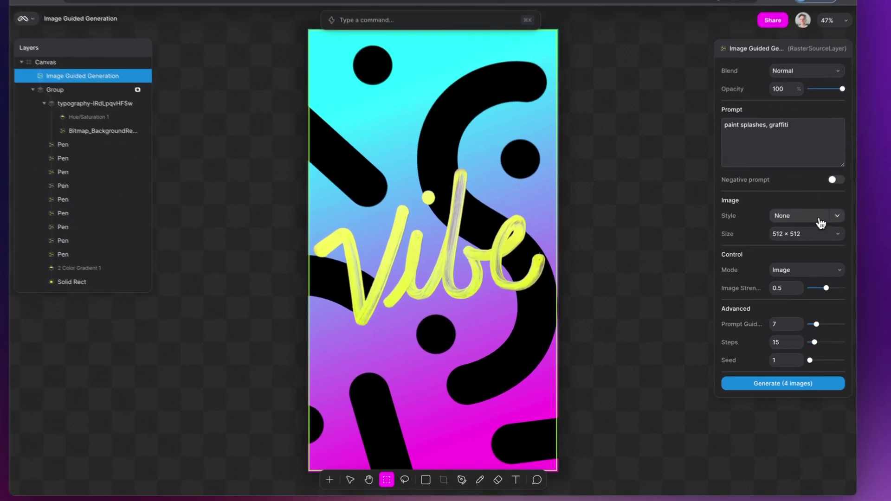
scroll(595, 265, "down", 5)
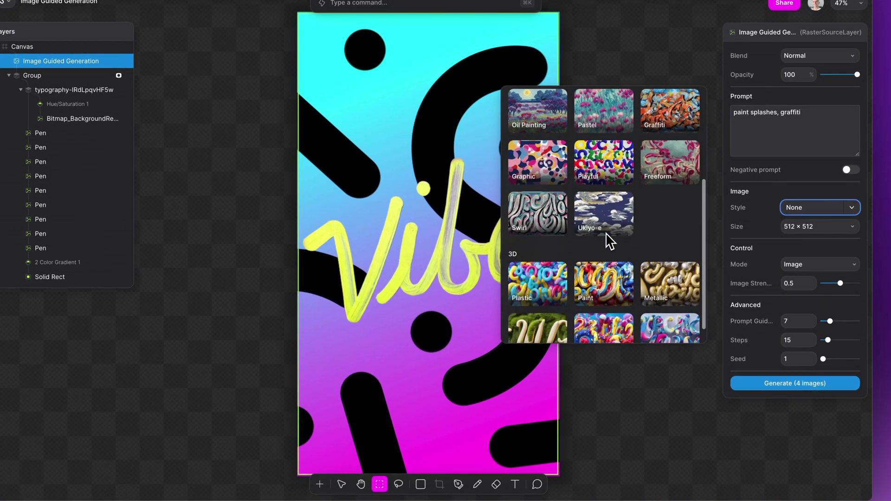
left_click(539, 215)
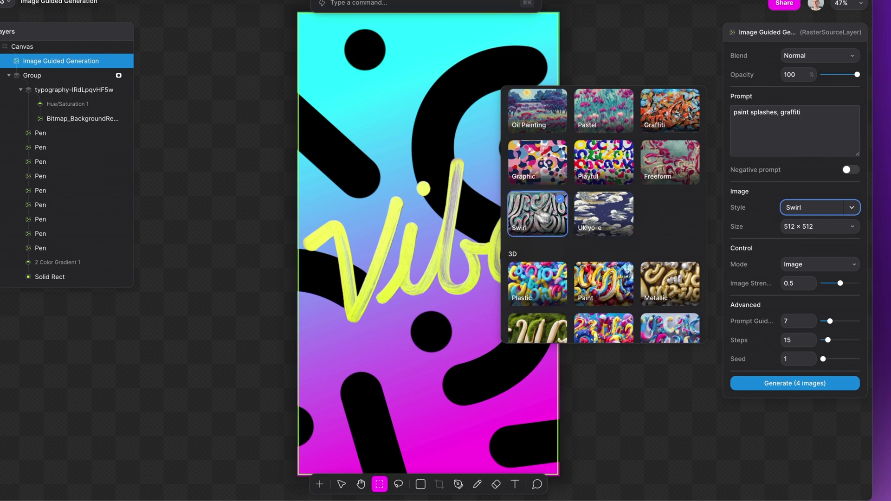
left_click(828, 237)
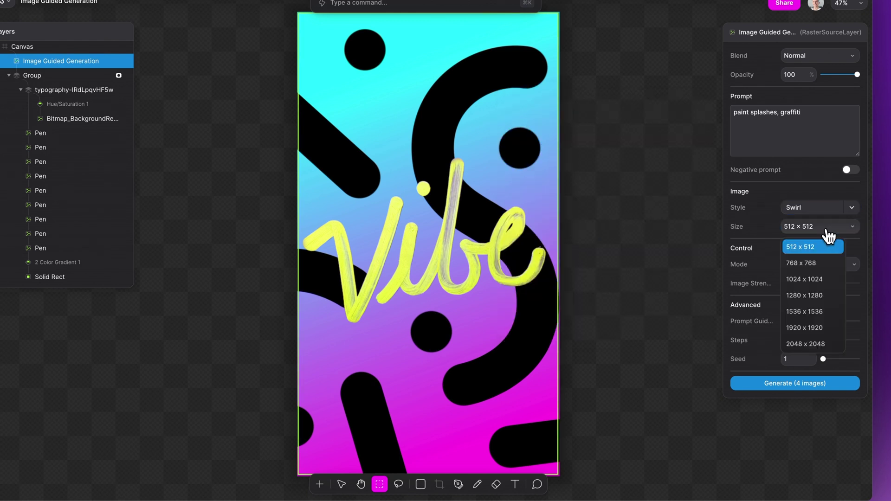
left_click(809, 312)
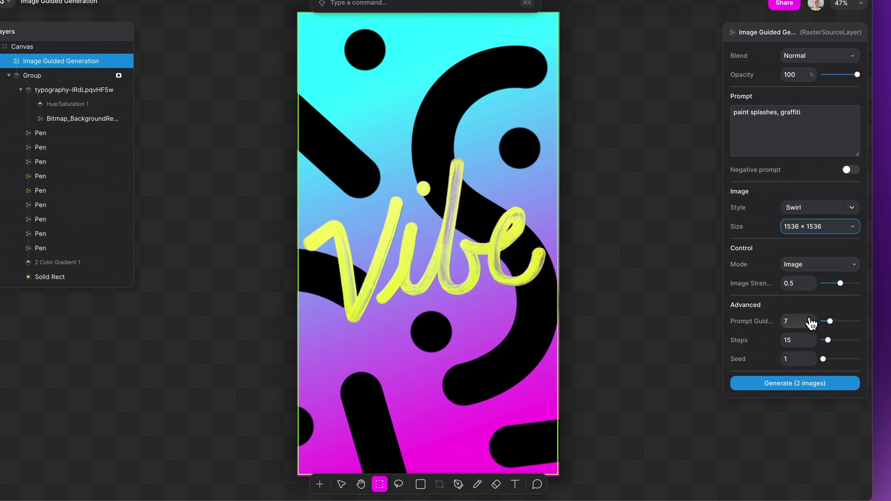
left_click(826, 265)
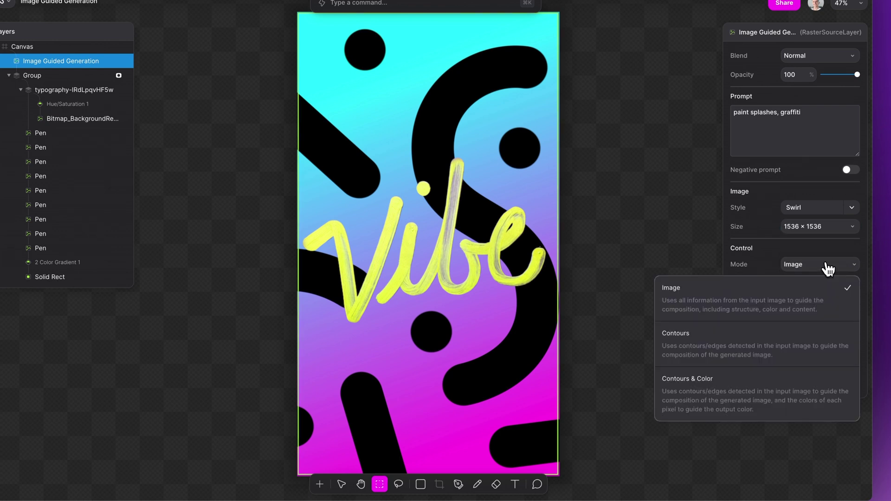
left_click(739, 401)
Generate two swirl variations, keep the cyan-yellow-magenta one, and compare its opacity against the source.
left_click(802, 404)
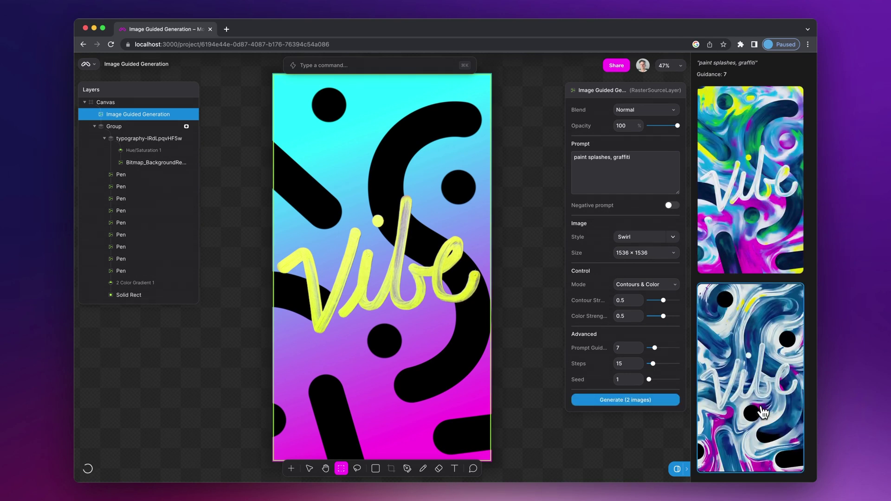
left_click(762, 411)
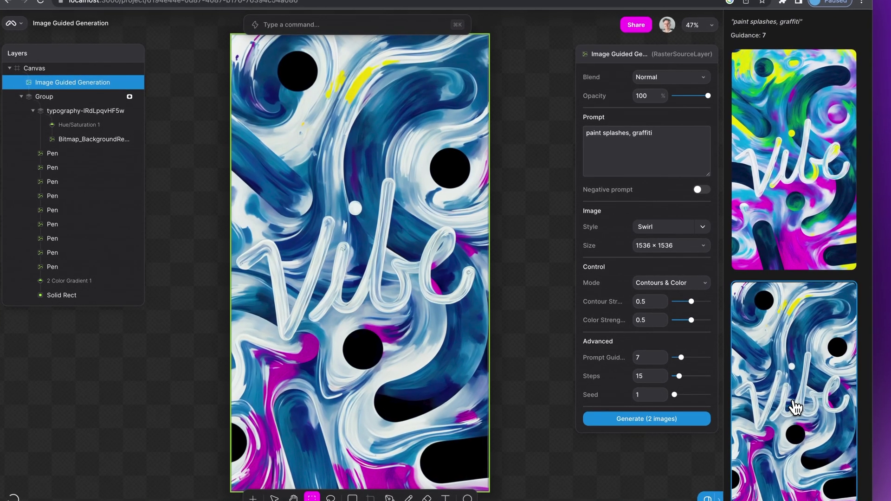
left_click(796, 181)
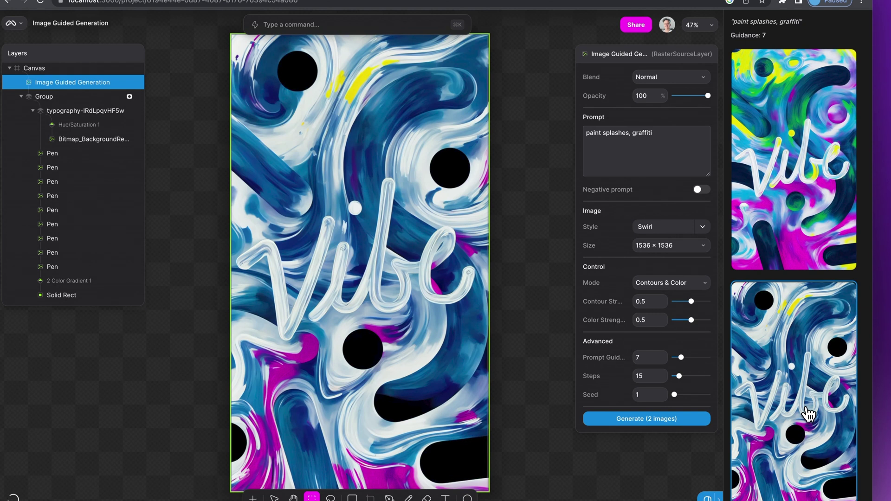
left_click(797, 161)
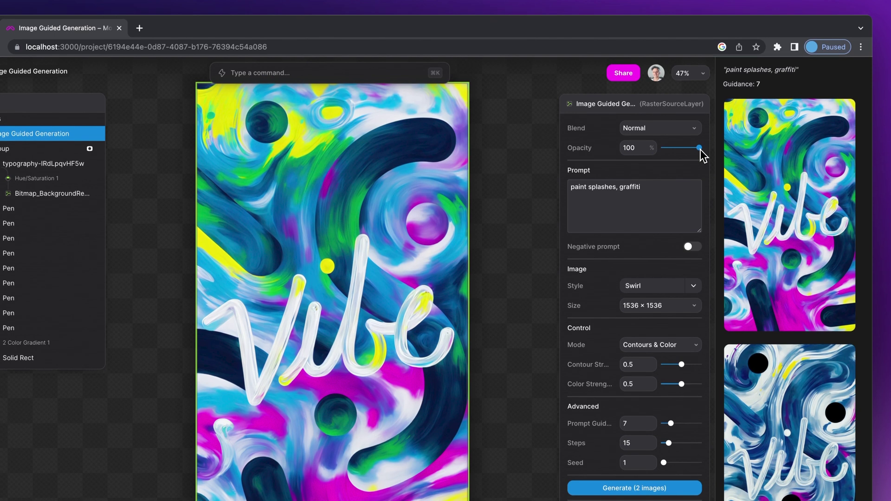
left_click_drag(699, 84, 694, 89)
mouse_move(694, 149)
left_mouse_down()
mouse_move(662, 149)
mouse_move(659, 131)
mouse_move(683, 127)
left_mouse_up()
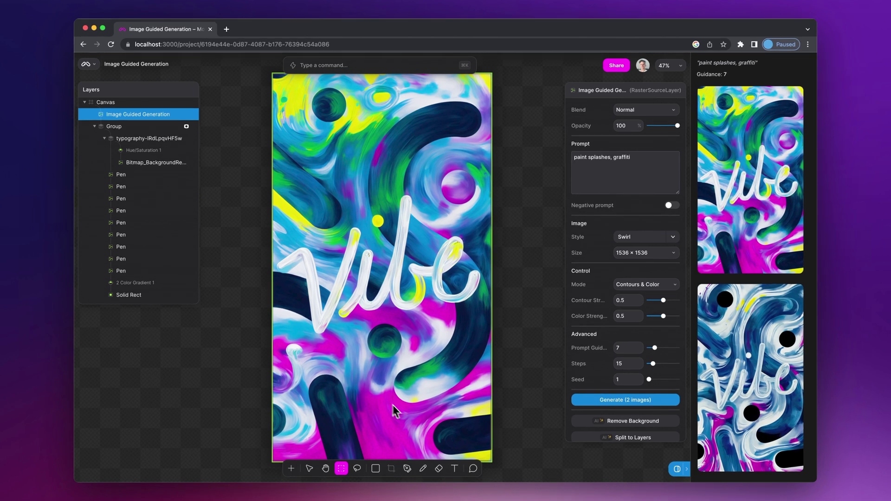
Duplicate the generation layer, change its prompt to '3d typography, glossy plastic', and choose 3D Paint style.
right_click(153, 115)
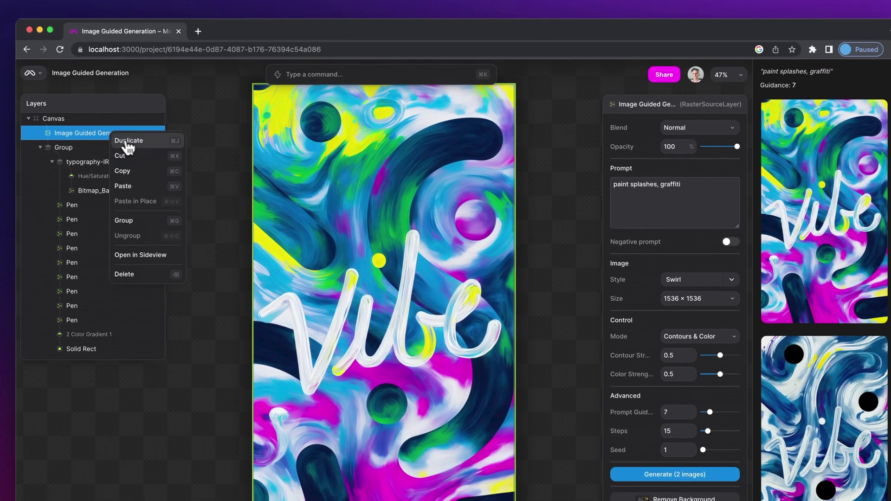
left_click(128, 141)
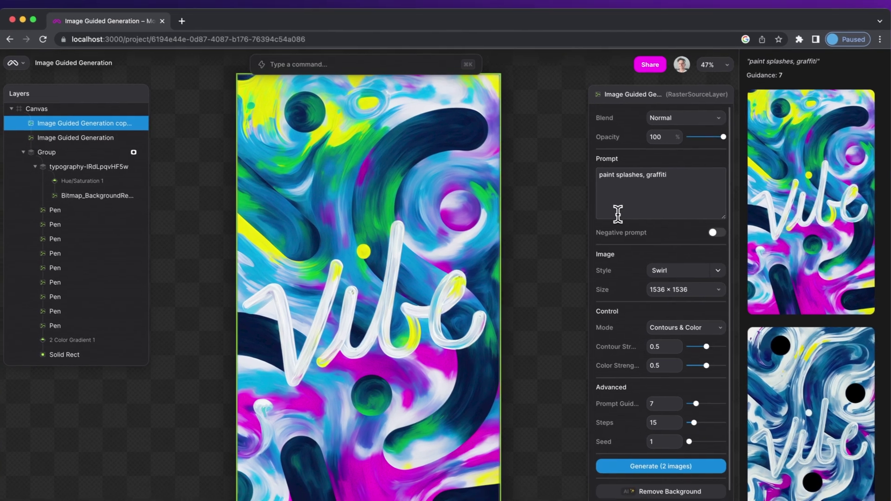
triple_click(638, 222)
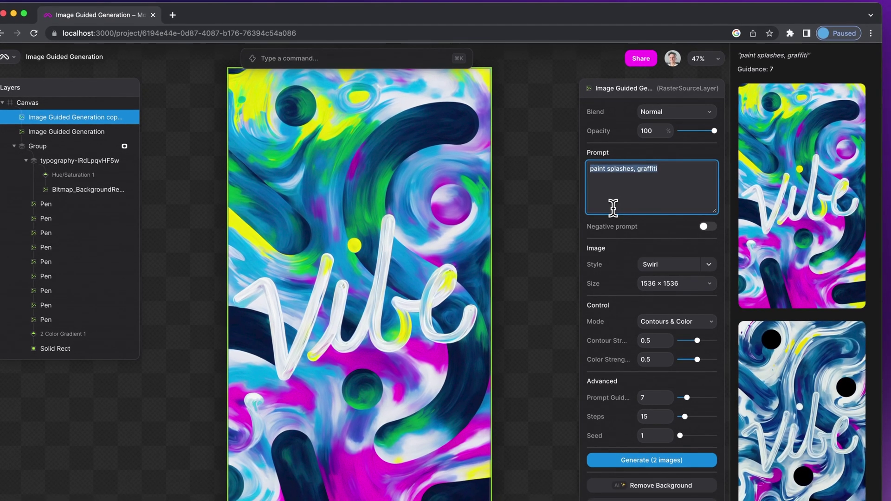
type("3d typography, glossy plastic")
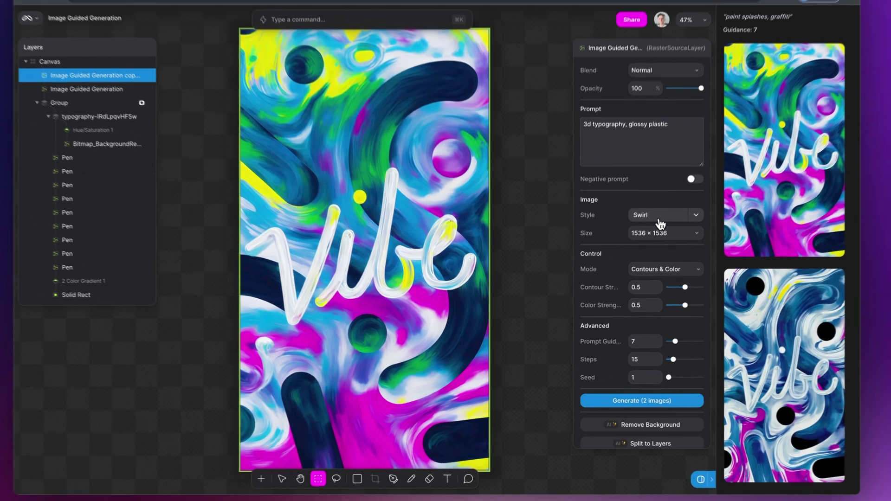
left_click(641, 237)
scroll(482, 302, "down", 1)
scroll(477, 283, "down", 3)
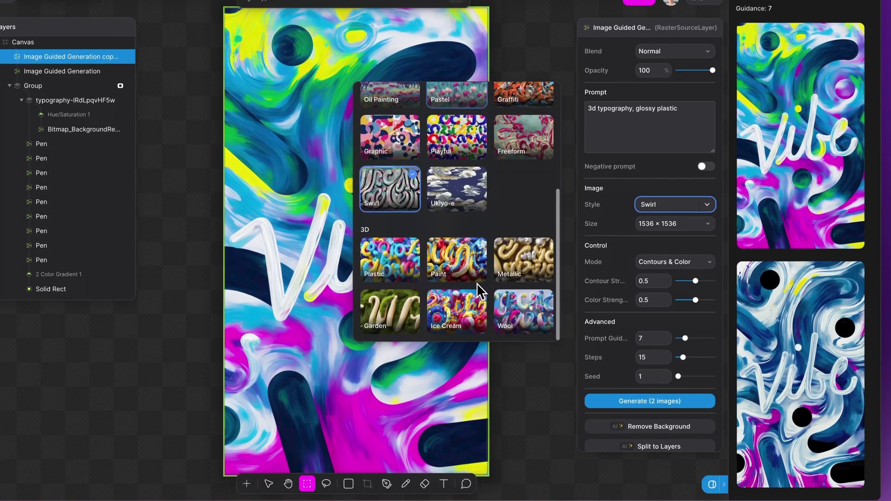
left_click(459, 263)
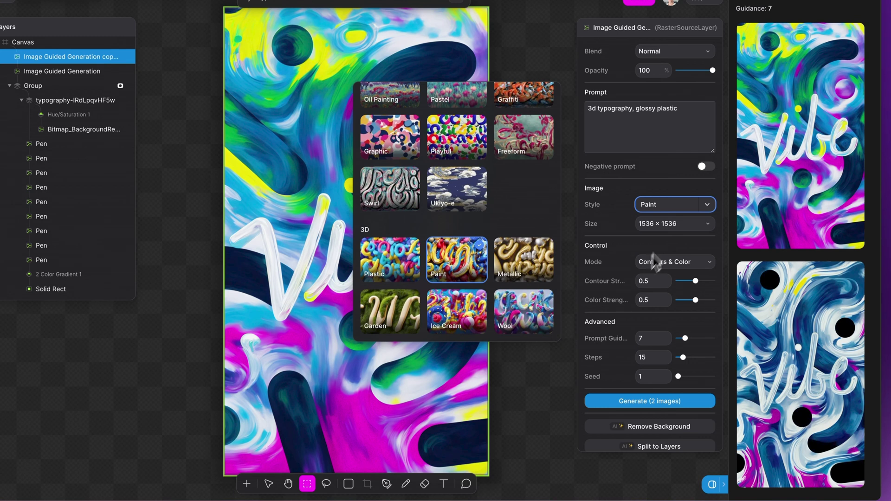
left_click(679, 213)
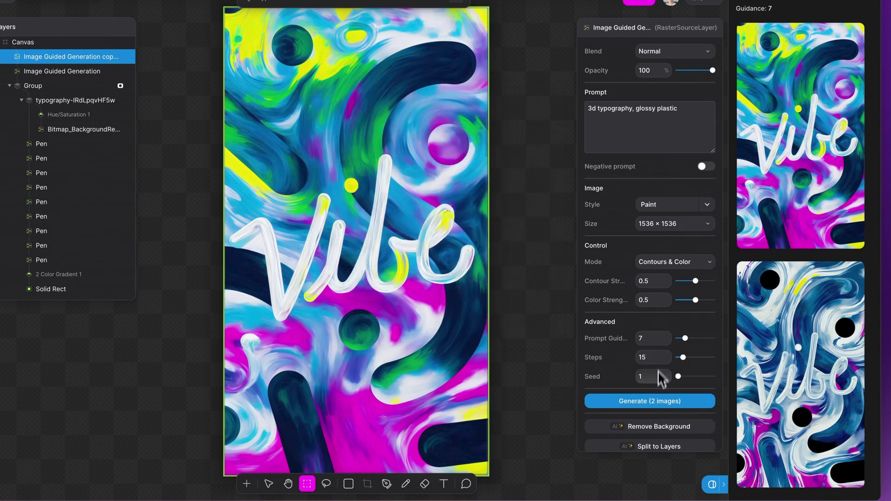
Generate with seed 2, place the second glossy-plastic result, and compare it with the earlier image.
left_click(656, 402)
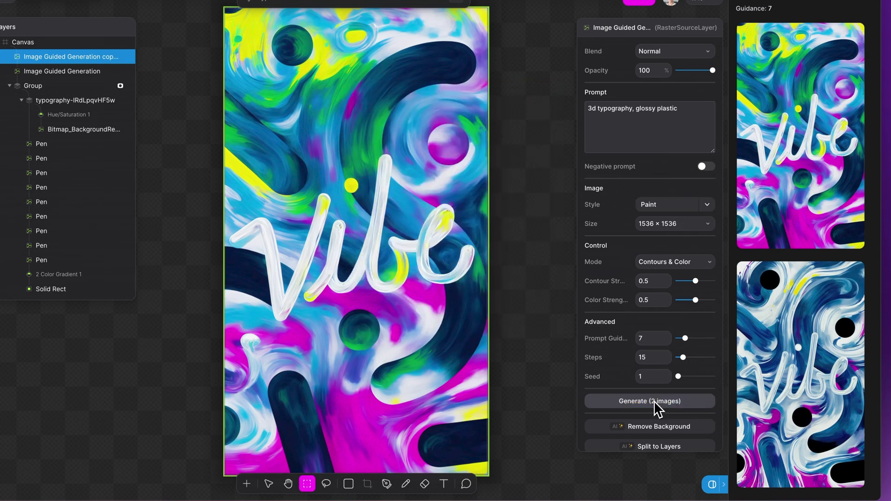
left_click(652, 376)
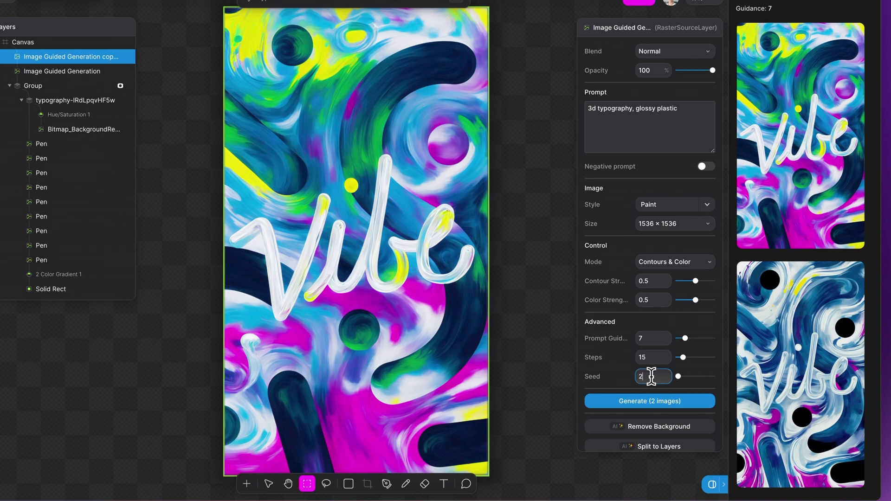
left_click(659, 402)
left_click(658, 405)
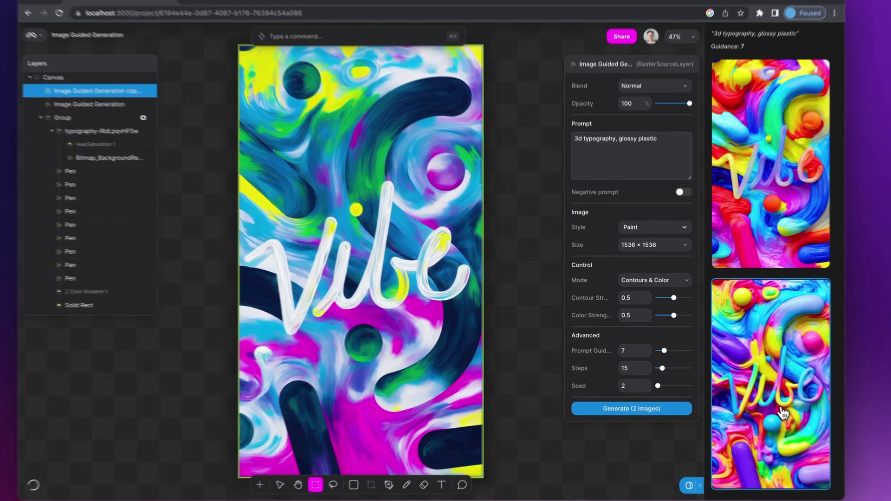
left_click(762, 405)
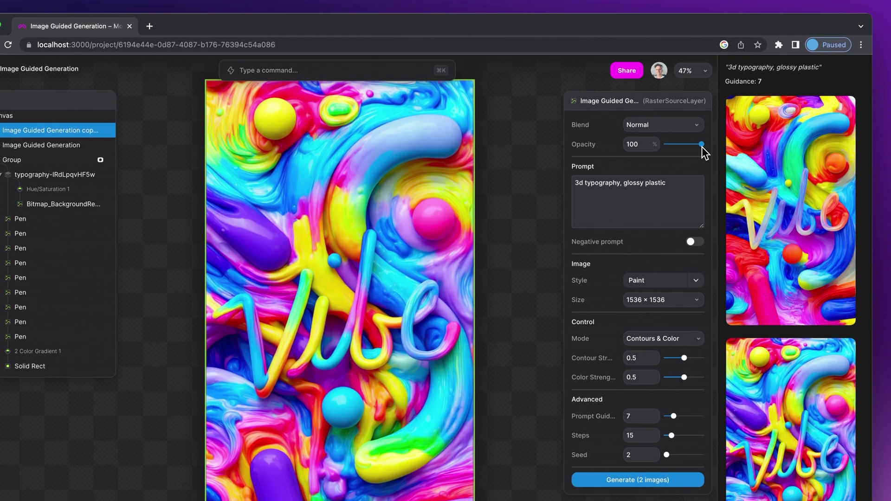
left_click_drag(701, 81, 699, 82)
left_click_drag(700, 147, 680, 131)
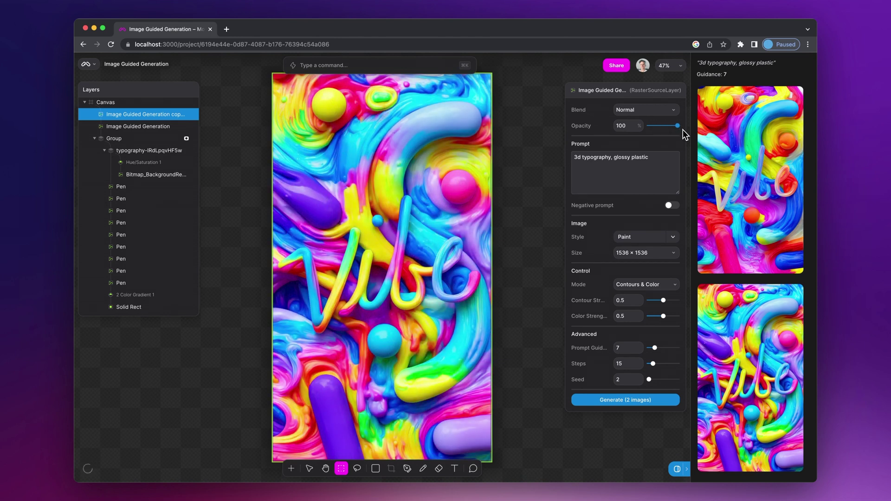
mouse_move(681, 130)
left_mouse_down()
mouse_move(649, 128)
mouse_move(680, 126)
left_mouse_up()
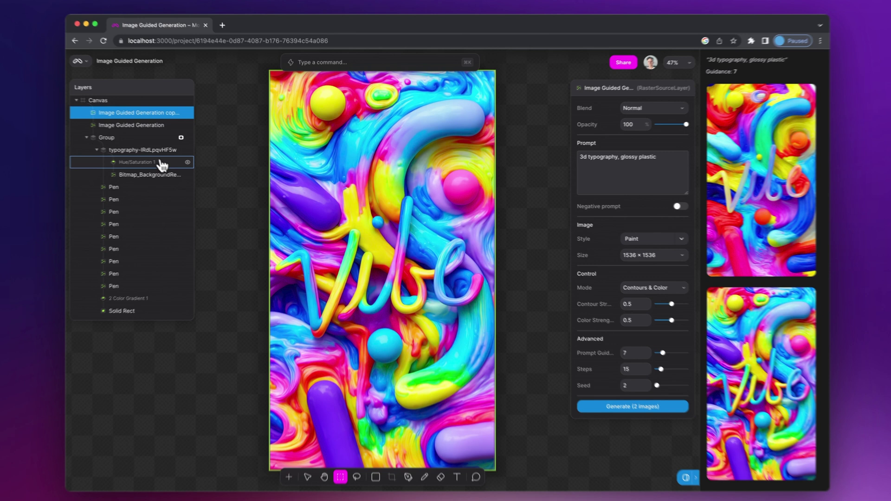
Duplicate the typography layer to the top and recolour it with Hue -73, Lightness 79.
left_click(160, 152)
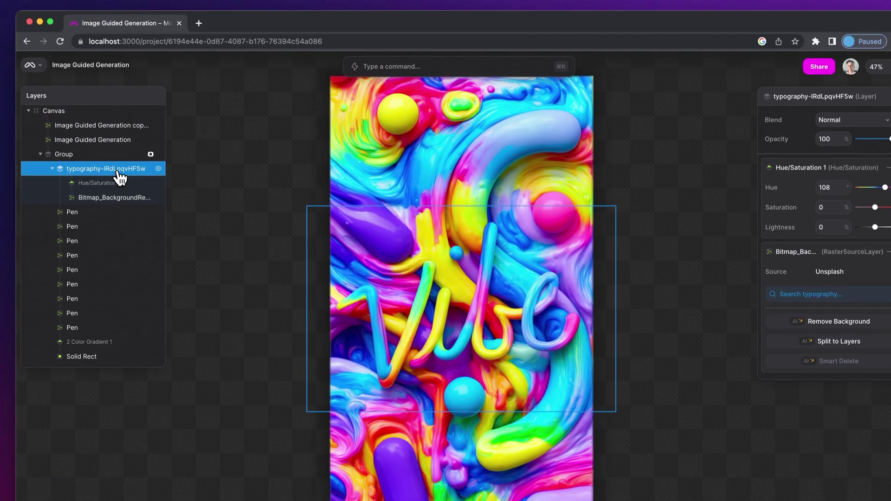
right_click(120, 177)
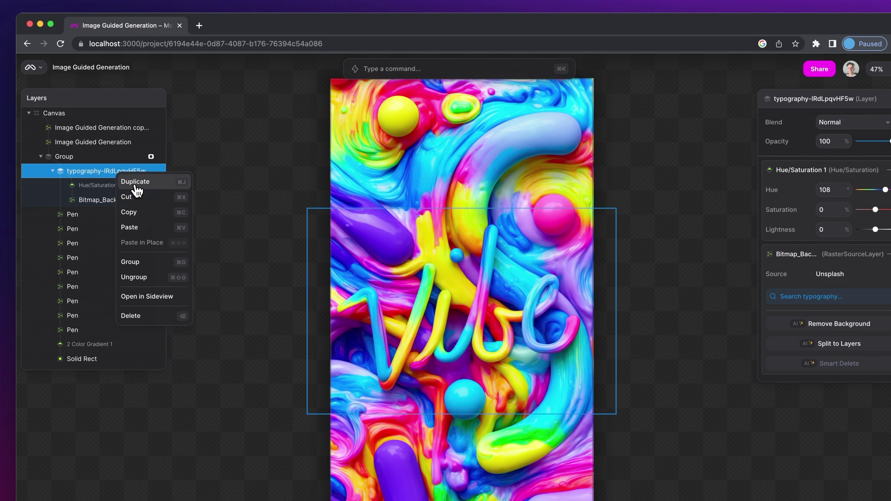
left_click(135, 182)
left_click_drag(109, 176, 102, 148)
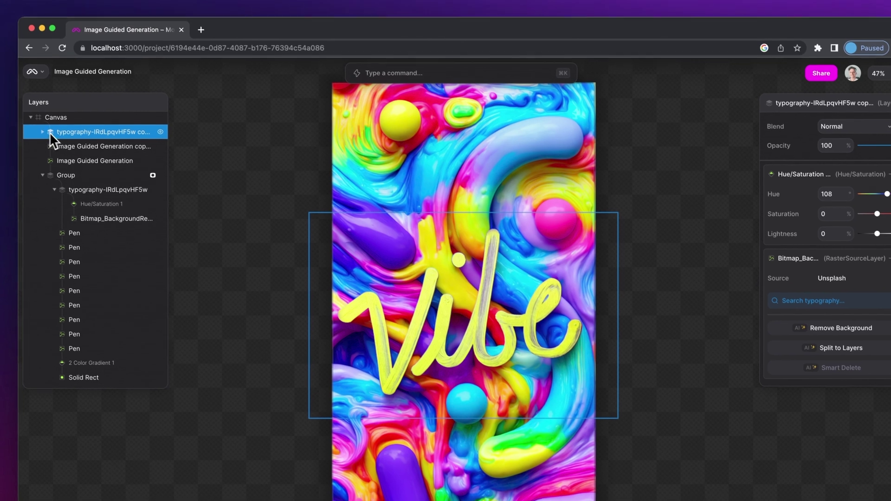
left_click(41, 128)
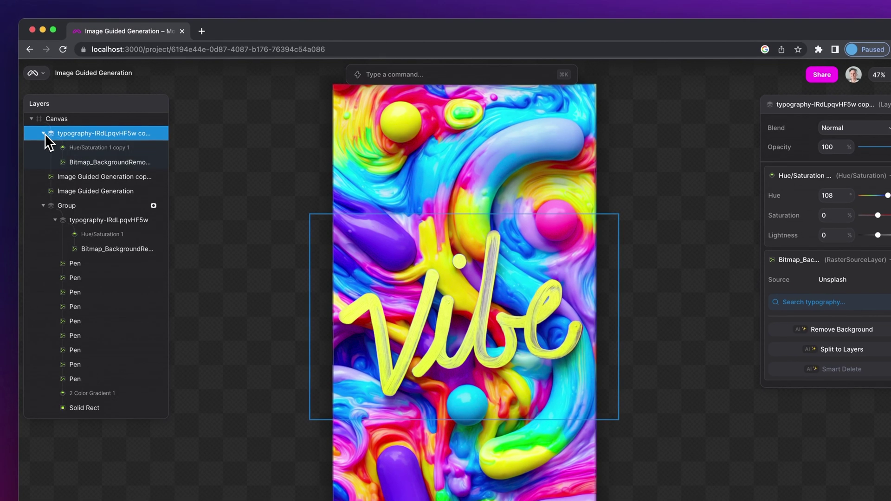
left_click(83, 150)
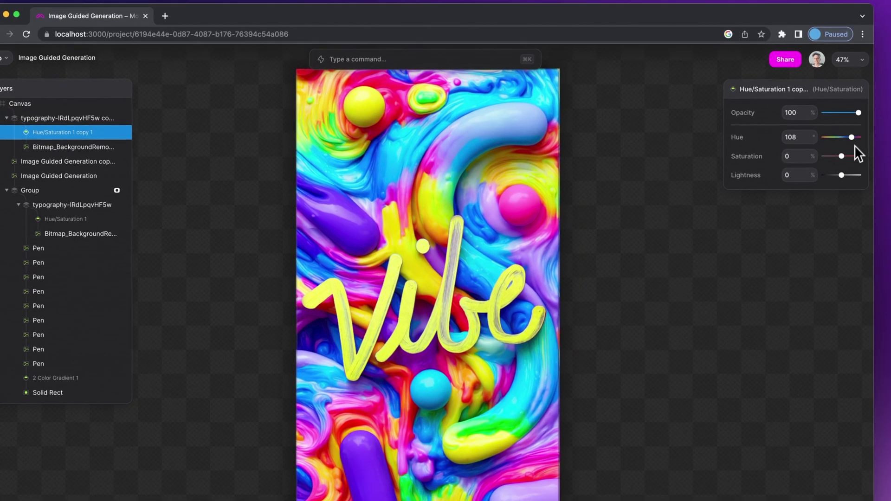
left_click_drag(888, 152, 834, 135)
left_click_drag(842, 173, 854, 174)
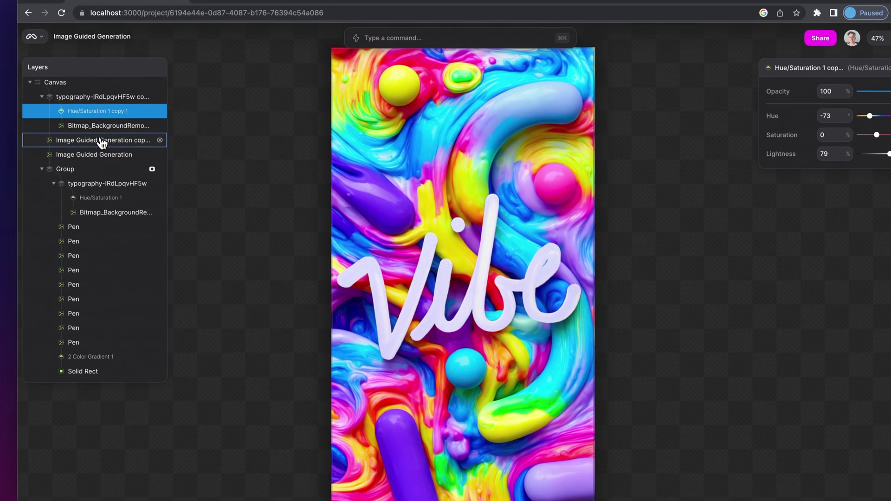
Select a rectangle around the whole 'vibe' word on the typography copy for masking.
left_click(96, 161)
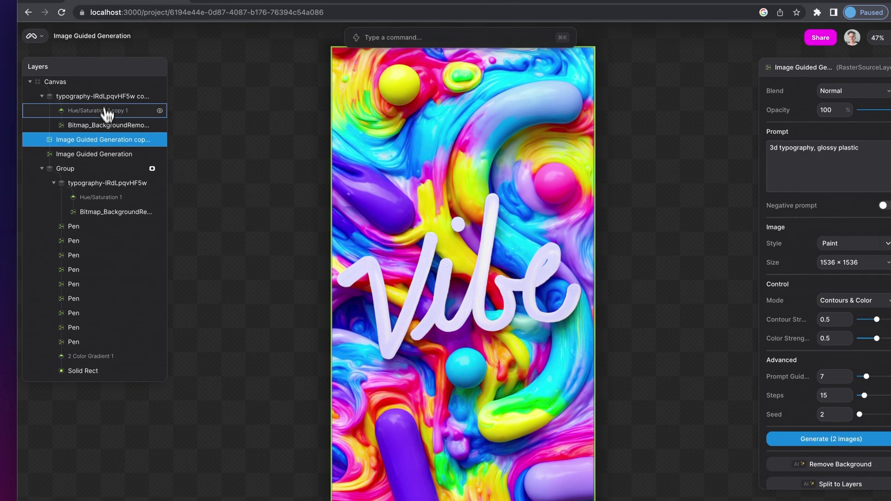
left_click(104, 96)
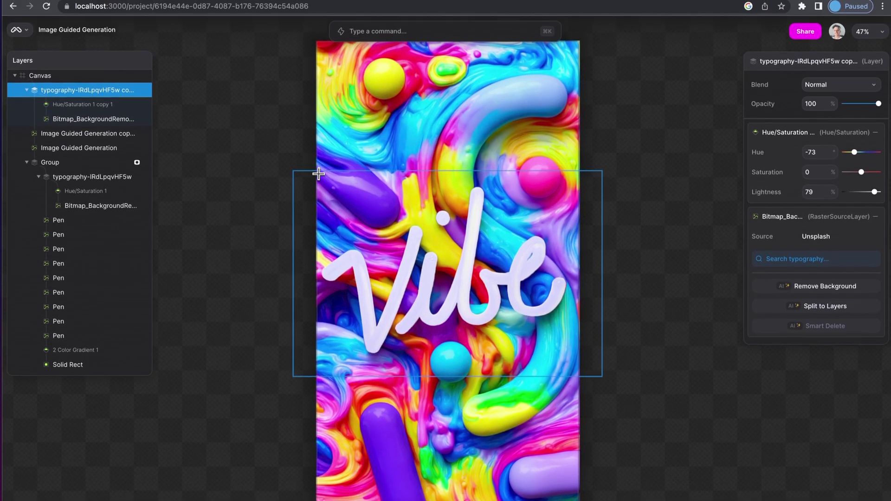
left_click_drag(322, 131, 551, 319)
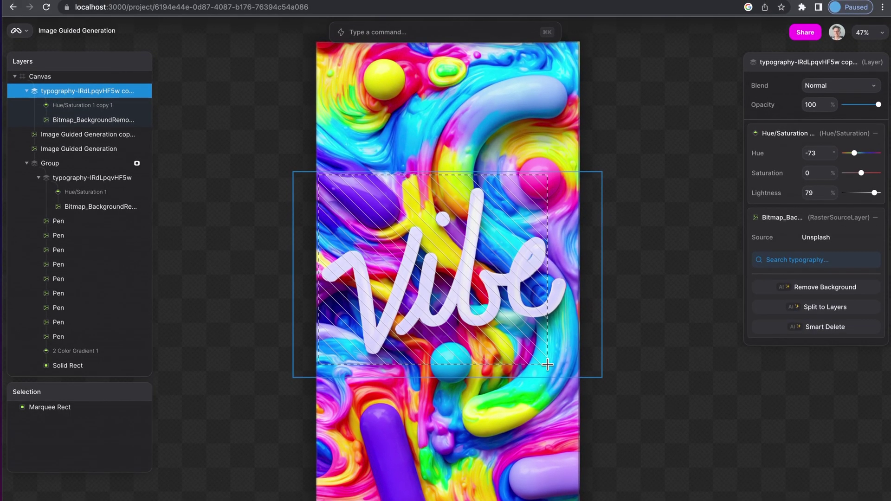
left_click_drag(548, 364, 575, 372)
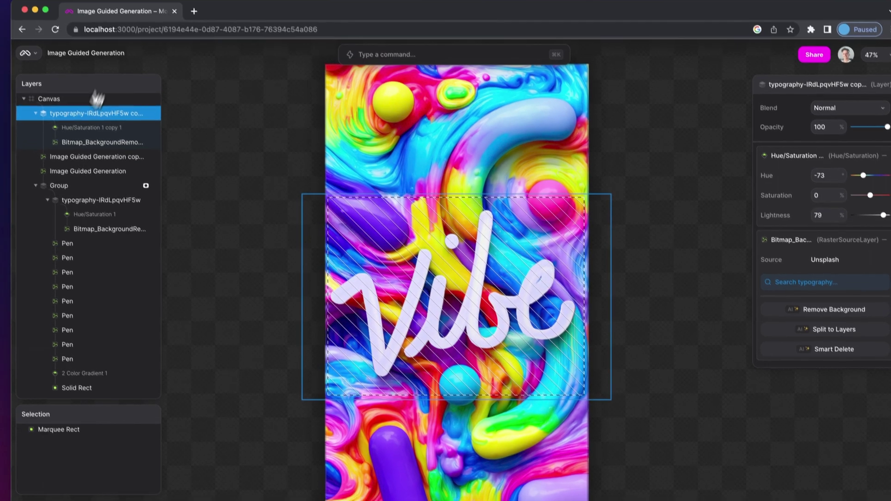
right_click(85, 96)
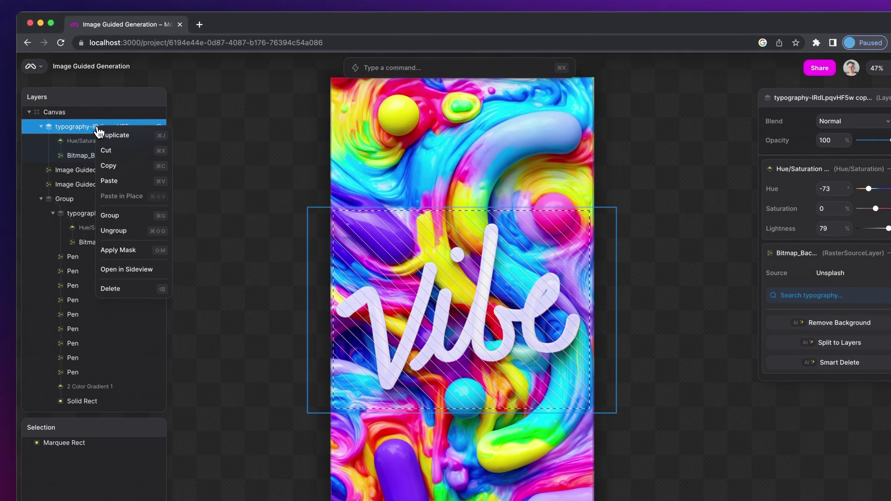
Mask the typography copy to the rectangle, then duplicate the generation copy layer to the top.
left_click(126, 251)
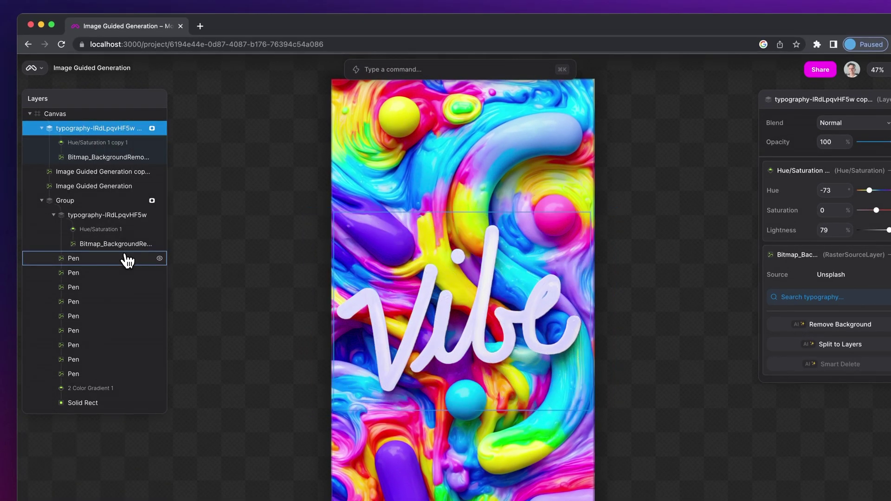
left_click(88, 180)
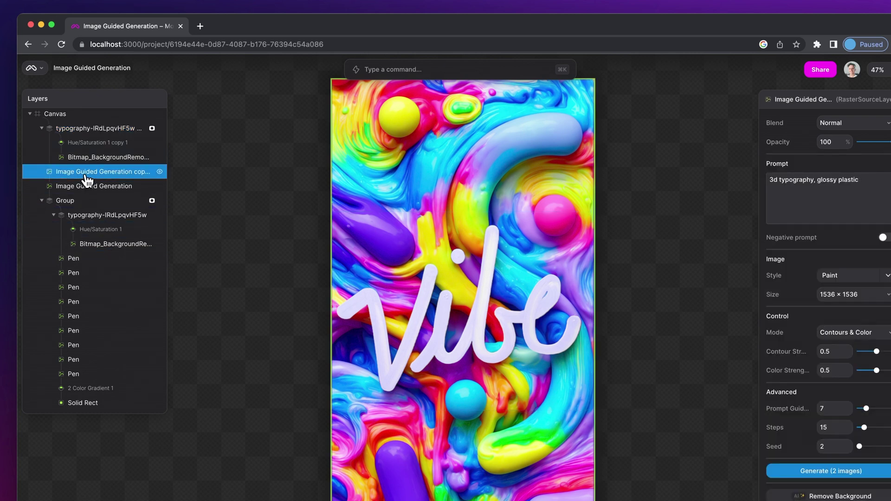
right_click(88, 180)
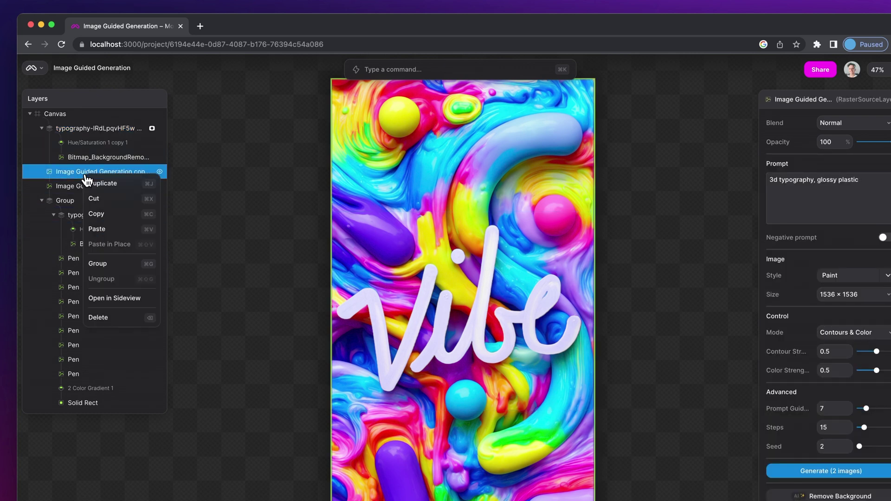
left_click(95, 183)
left_click_drag(78, 180, 77, 122)
Generate two new images and apply the first: white 'vibe' lettering amid swirls and orange spheres.
left_click(160, 127)
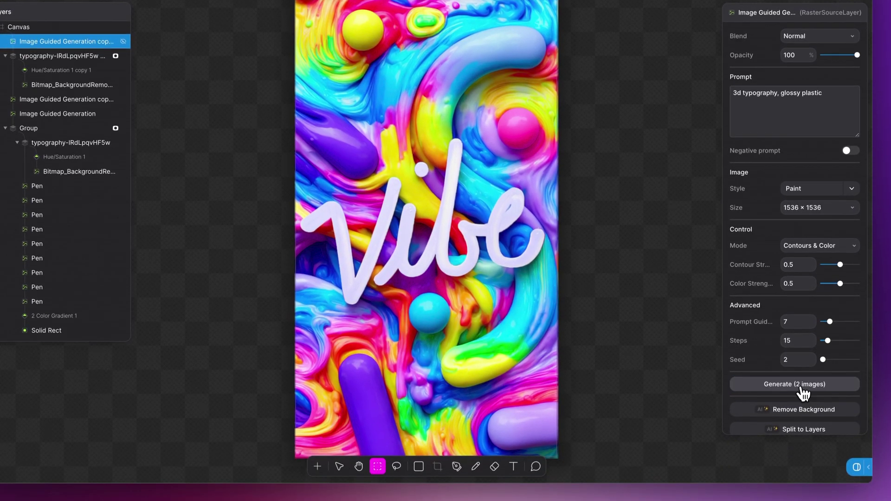
left_click(803, 392)
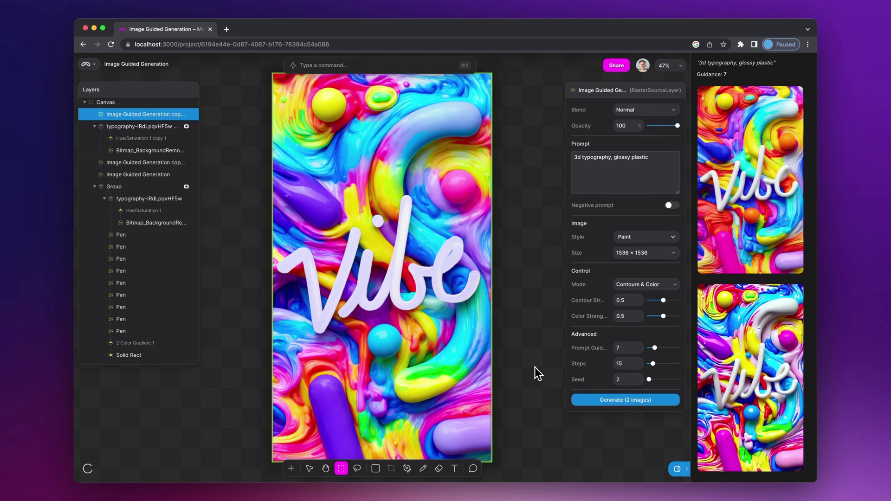
left_click(755, 190)
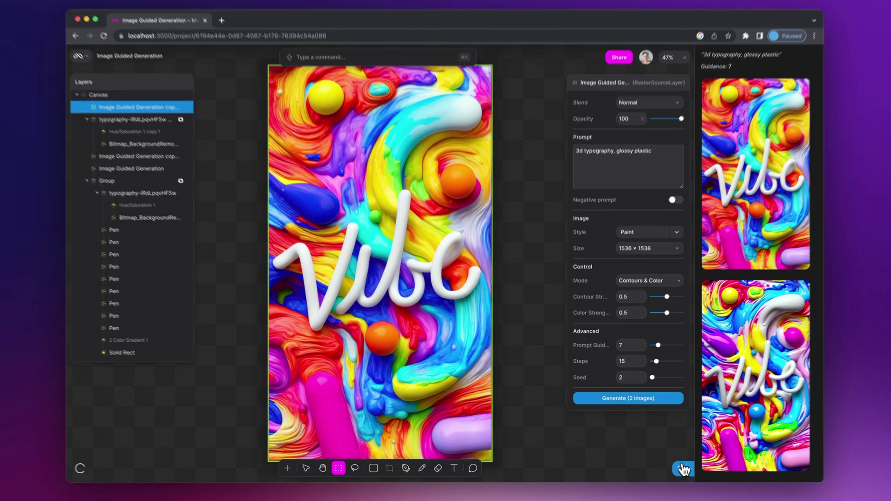
Close the generated results and add Sharpen and Vibrance adjustment layers via the command bar.
left_click(678, 468)
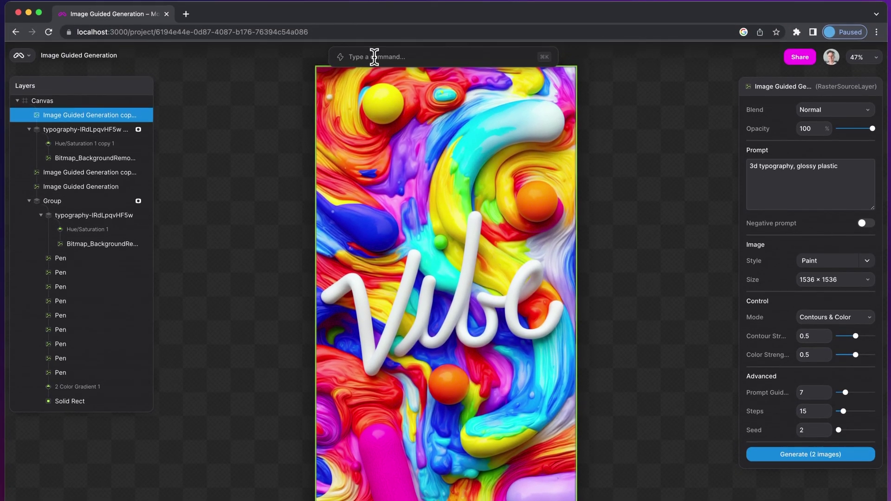
left_click(372, 34)
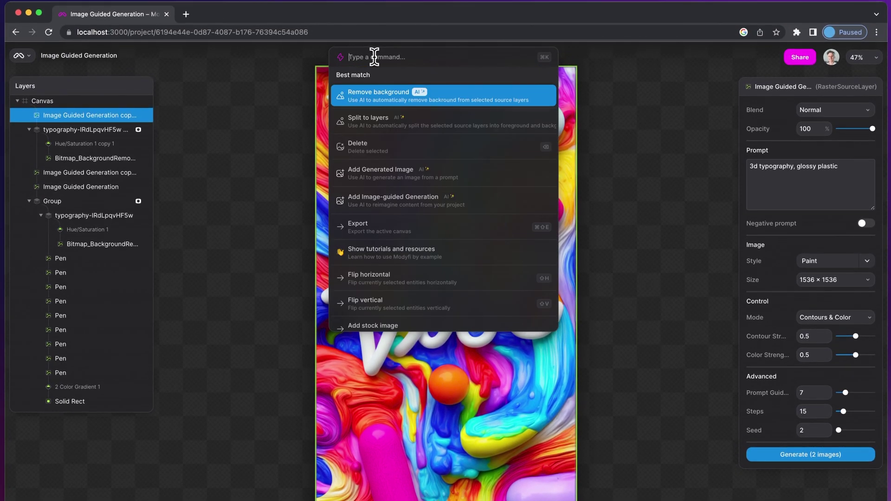
type("sharpen")
key("Return")
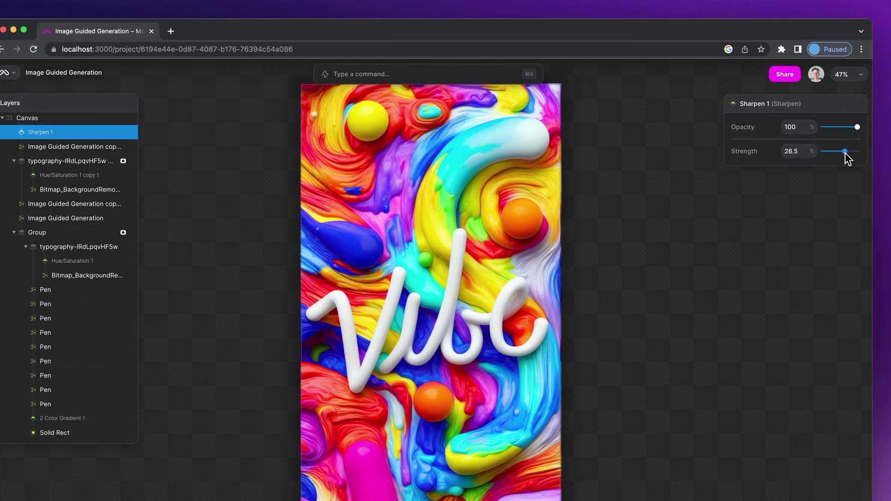
left_click(373, 74)
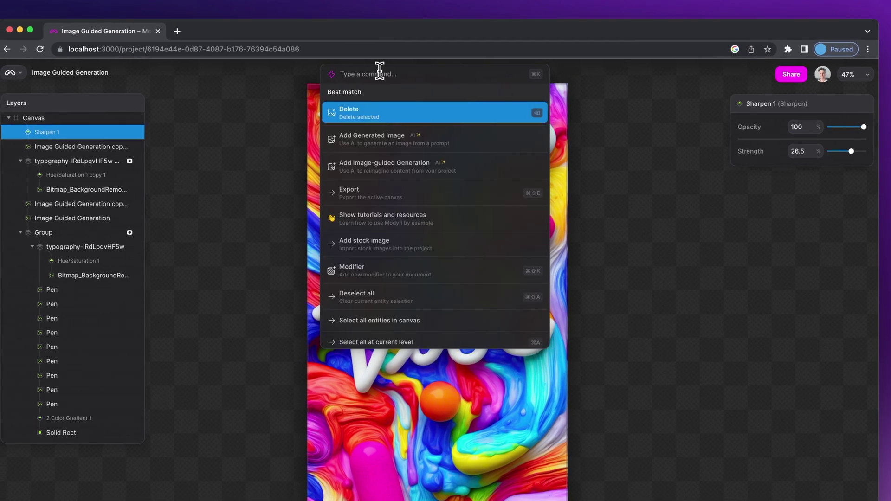
type("vibr")
key("Return")
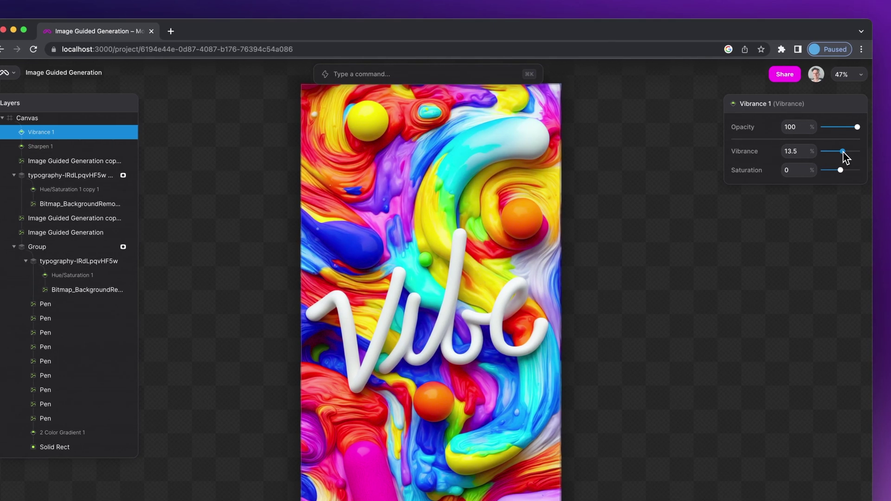
Add an Exposure adjustment and raise it slightly to 0.023.
left_click(423, 74)
type("expo")
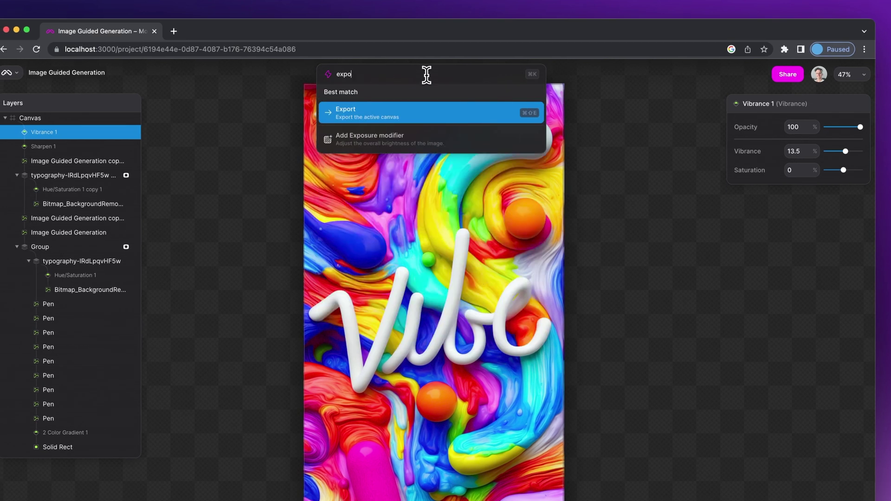
key("Down")
key("Return")
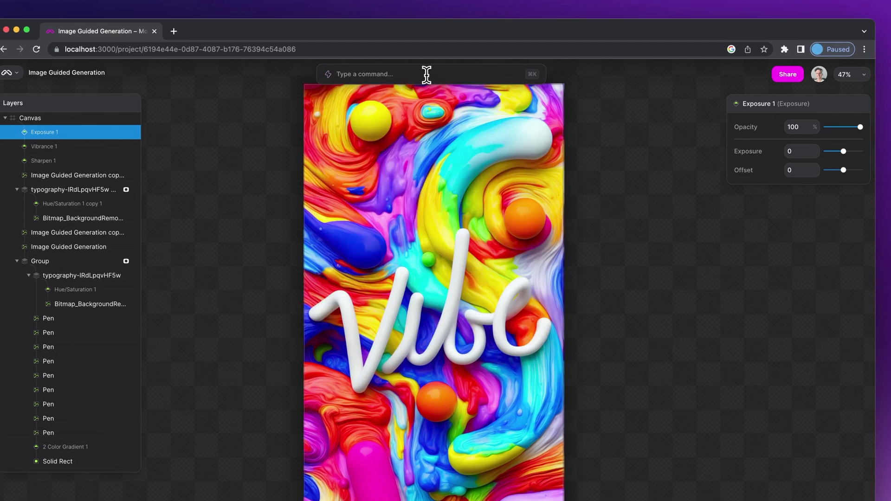
left_click_drag(843, 151, 843, 153)
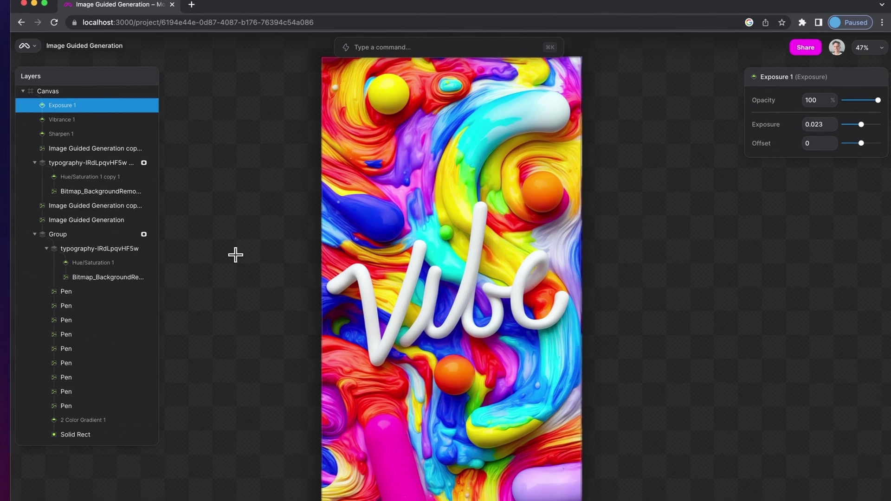